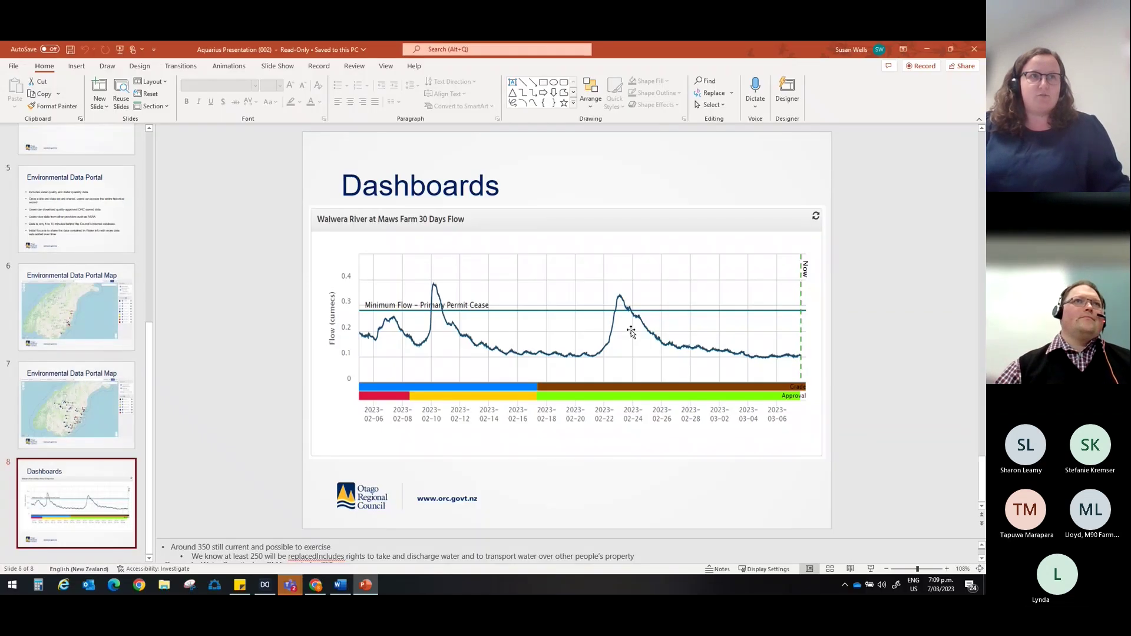
Switch from the presentation to the Environmental Data Portal welcome page in Chrome.
{"action": "left_click", "coordinate": [316, 585]}
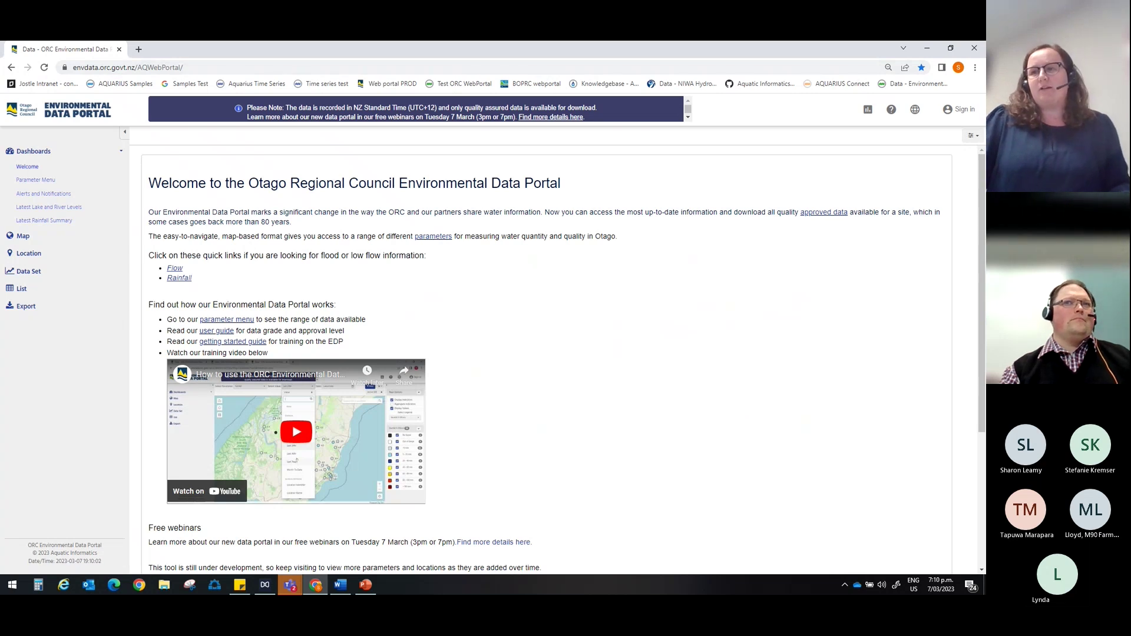
{"action": "key", "text": "alt+Tab"}
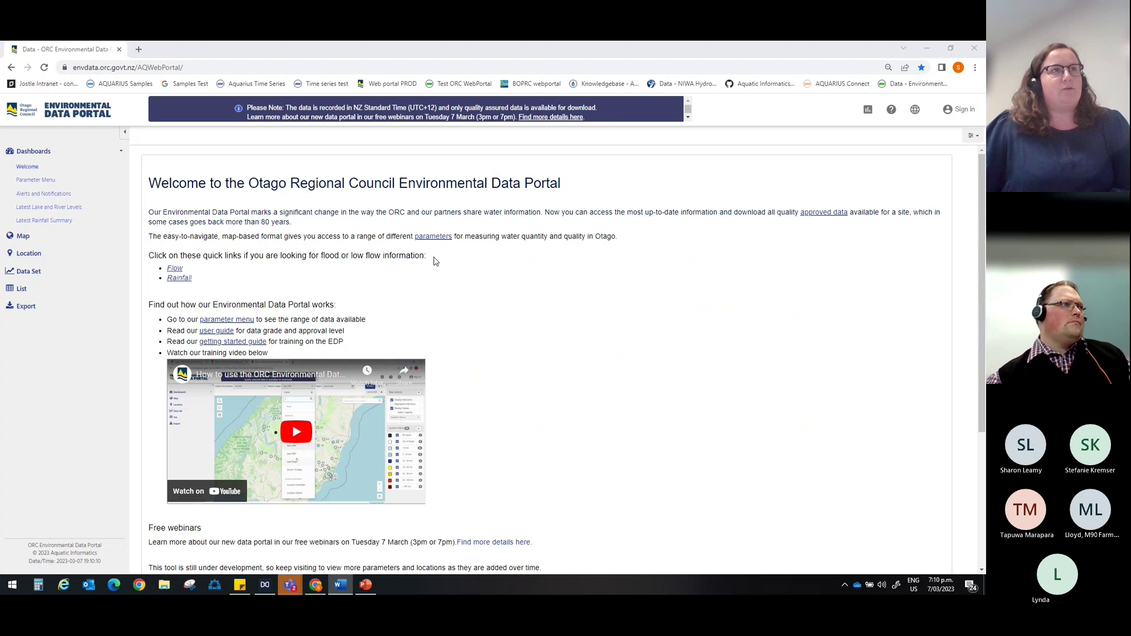
{"action": "left_click", "coordinate": [710, 329]}
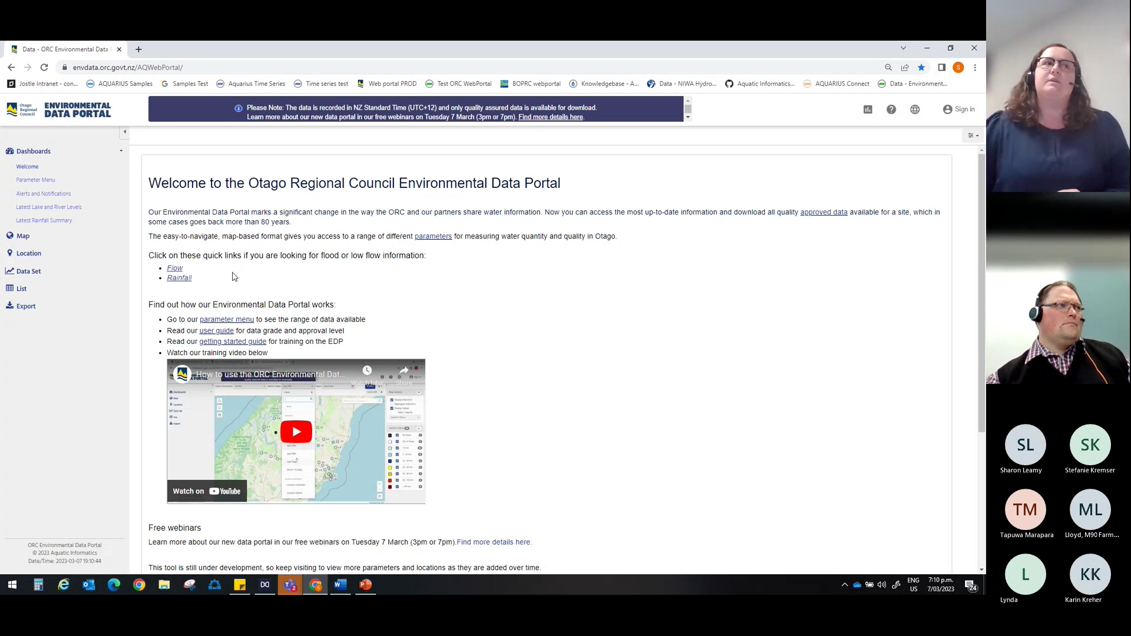
Open the Flow and Rainfall quick links from the welcome page in separate tabs and bring up the flow map.
{"action": "left_click", "coordinate": [176, 272]}
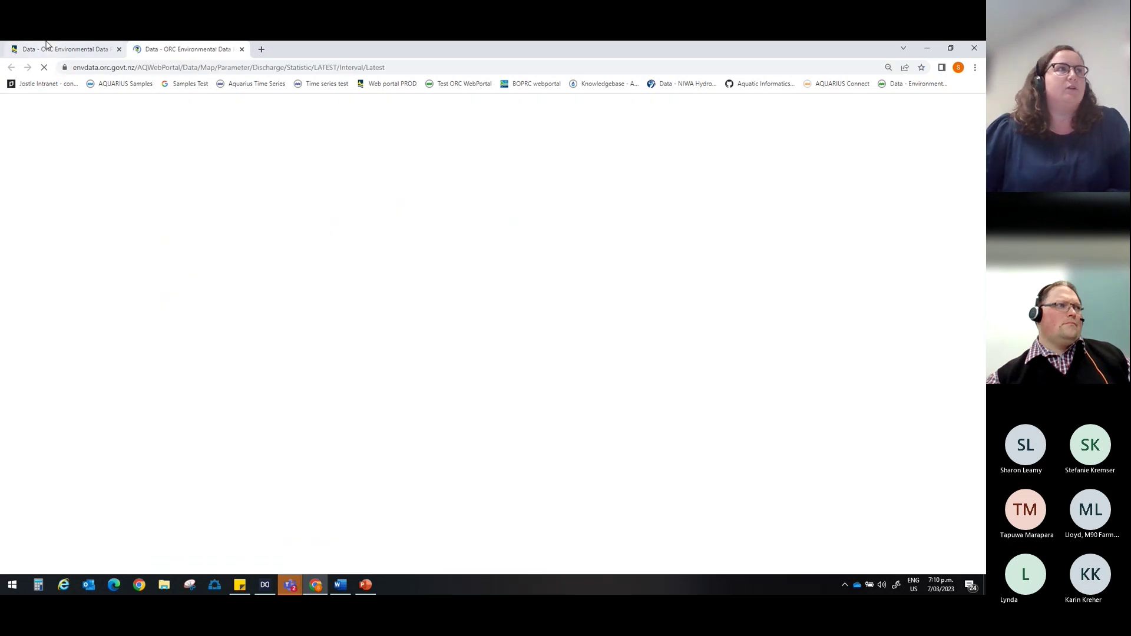
{"action": "left_click", "coordinate": [54, 49]}
{"action": "left_click", "coordinate": [176, 279]}
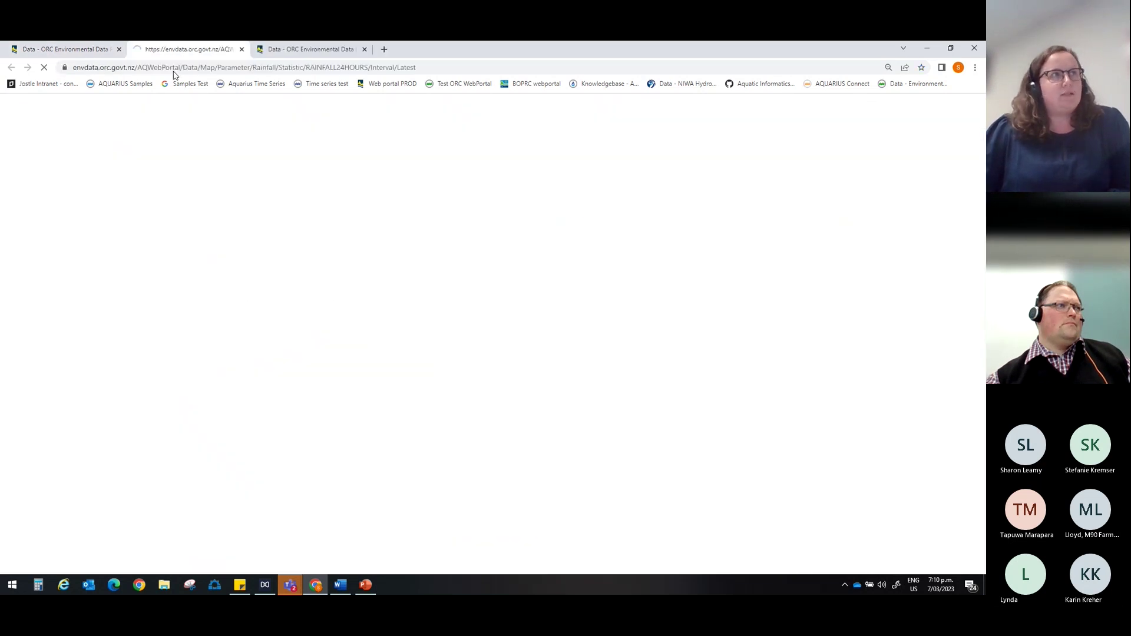
{"action": "left_click", "coordinate": [281, 47]}
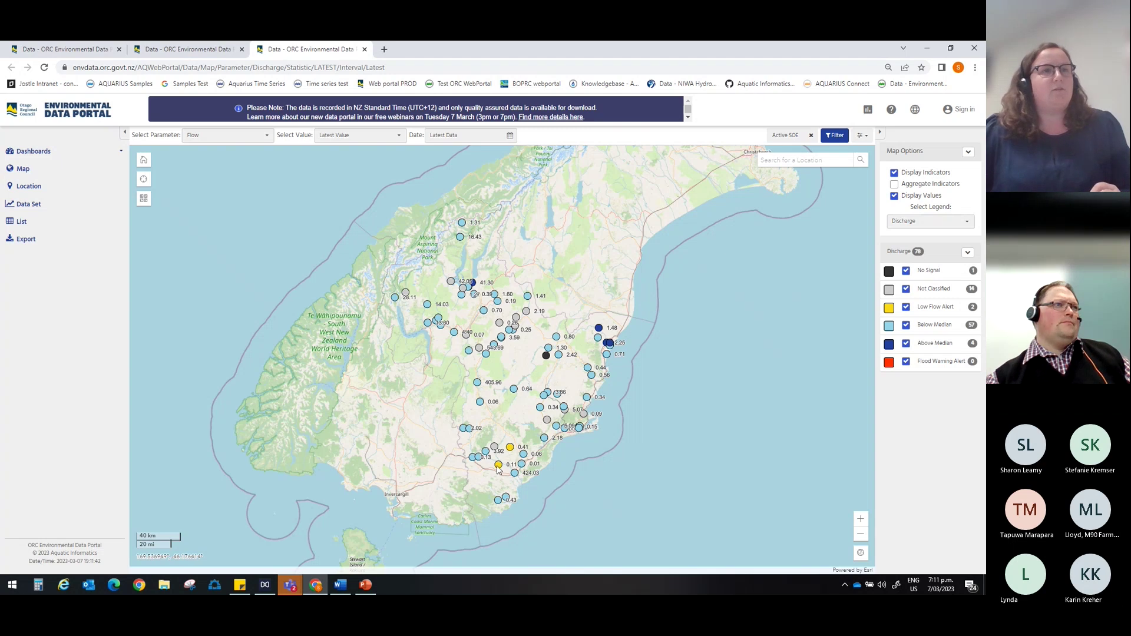
Show the Waiwera at Maws Farm site details on the flow map and review its record dates and latest value.
{"action": "scroll", "coordinate": [500, 467], "scroll_direction": "up", "scroll_amount": 1}
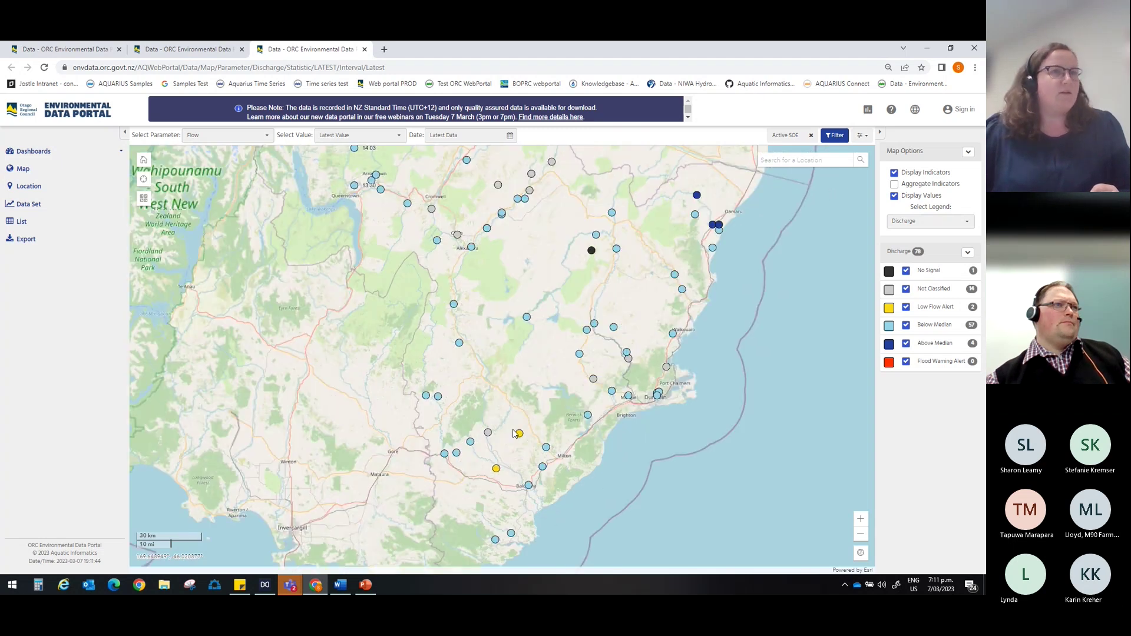
{"action": "scroll", "coordinate": [514, 432], "scroll_direction": "down", "scroll_amount": 1}
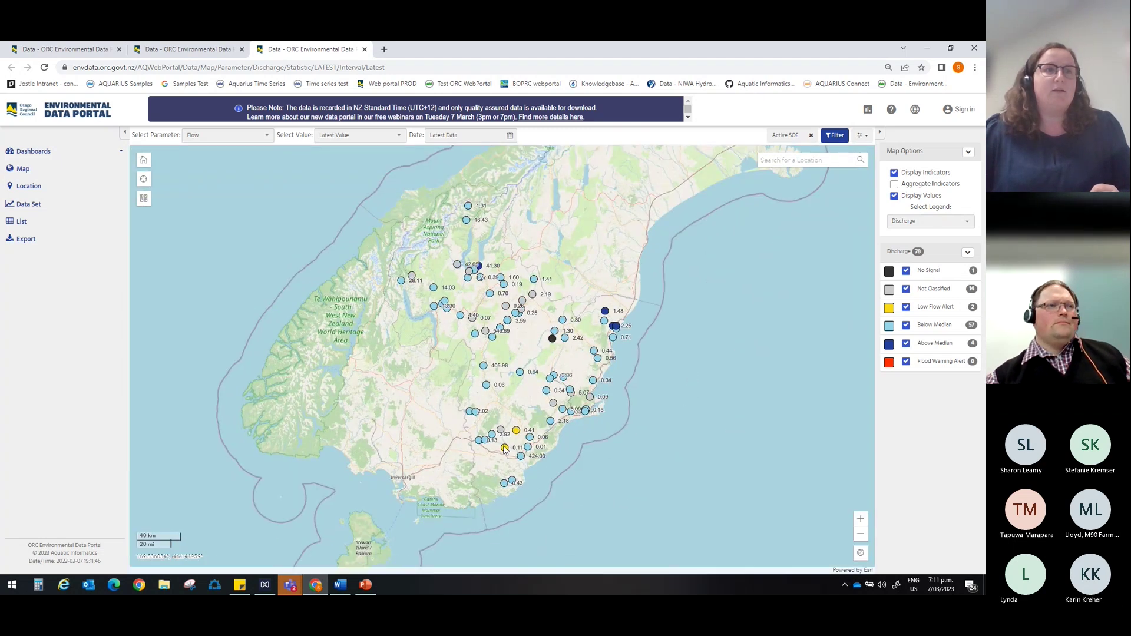
{"action": "left_click", "coordinate": [505, 449]}
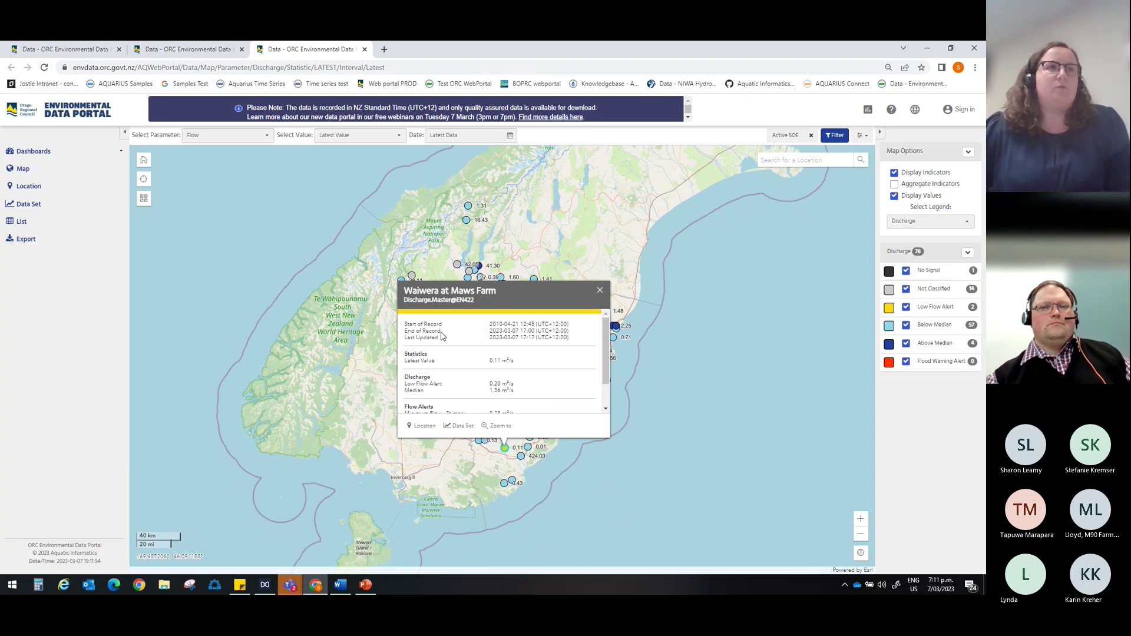
{"action": "left_click_drag", "start_coordinate": [491, 326], "coordinate": [532, 324]}
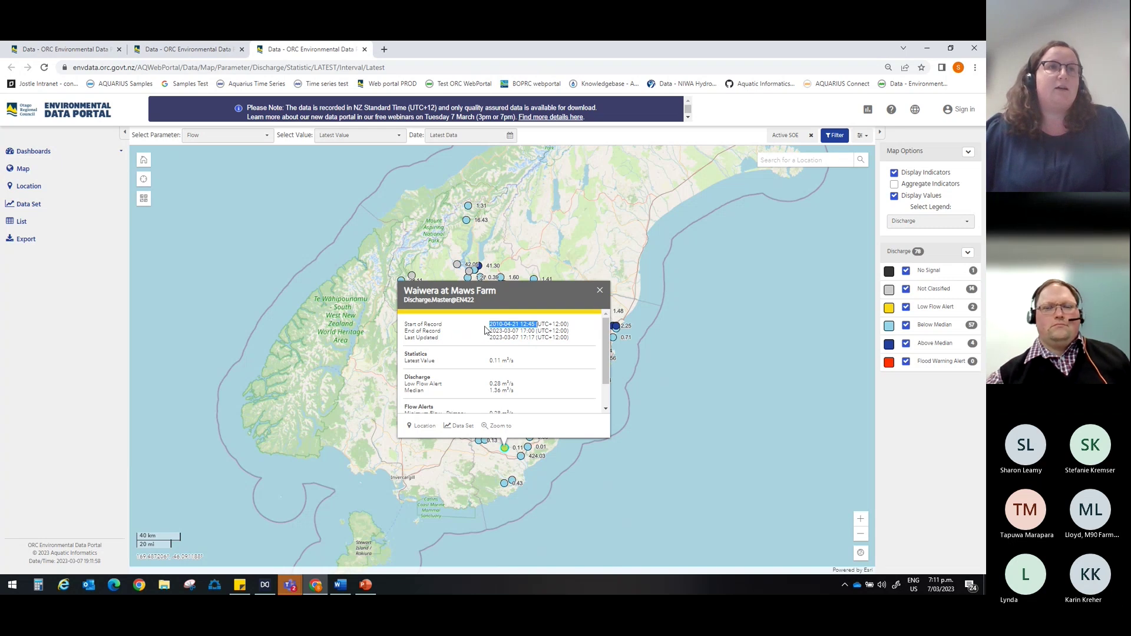
{"action": "left_click", "coordinate": [491, 331]}
{"action": "left_click_drag", "start_coordinate": [491, 331], "coordinate": [535, 331]}
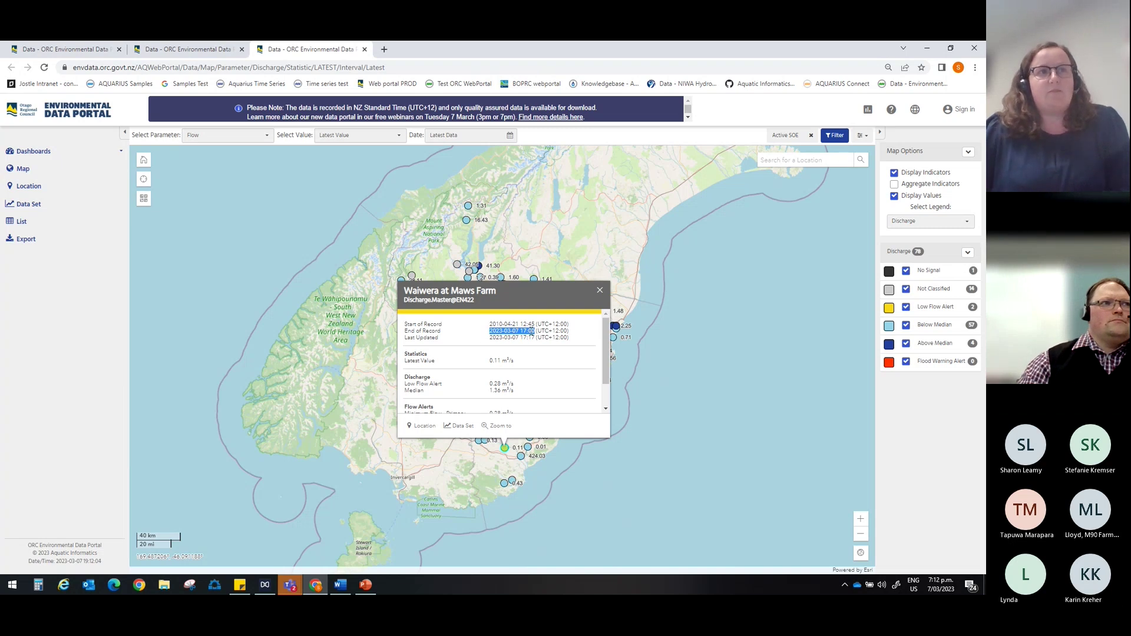
{"action": "left_click", "coordinate": [534, 332]}
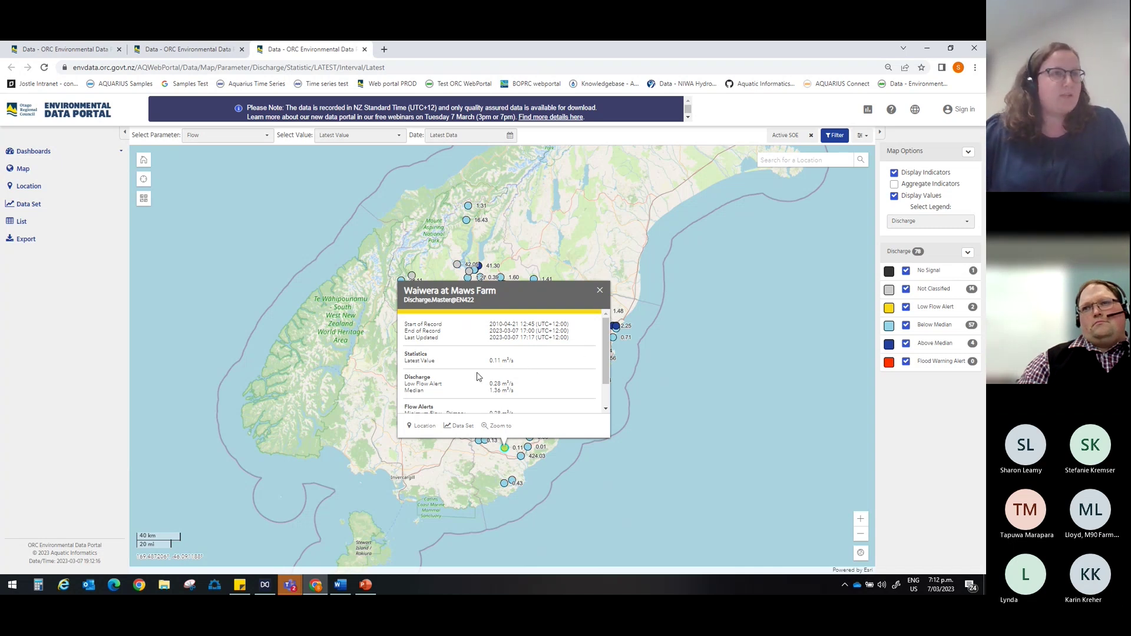
{"action": "left_click_drag", "start_coordinate": [487, 361], "coordinate": [518, 365]}
{"action": "left_click", "coordinate": [526, 362]}
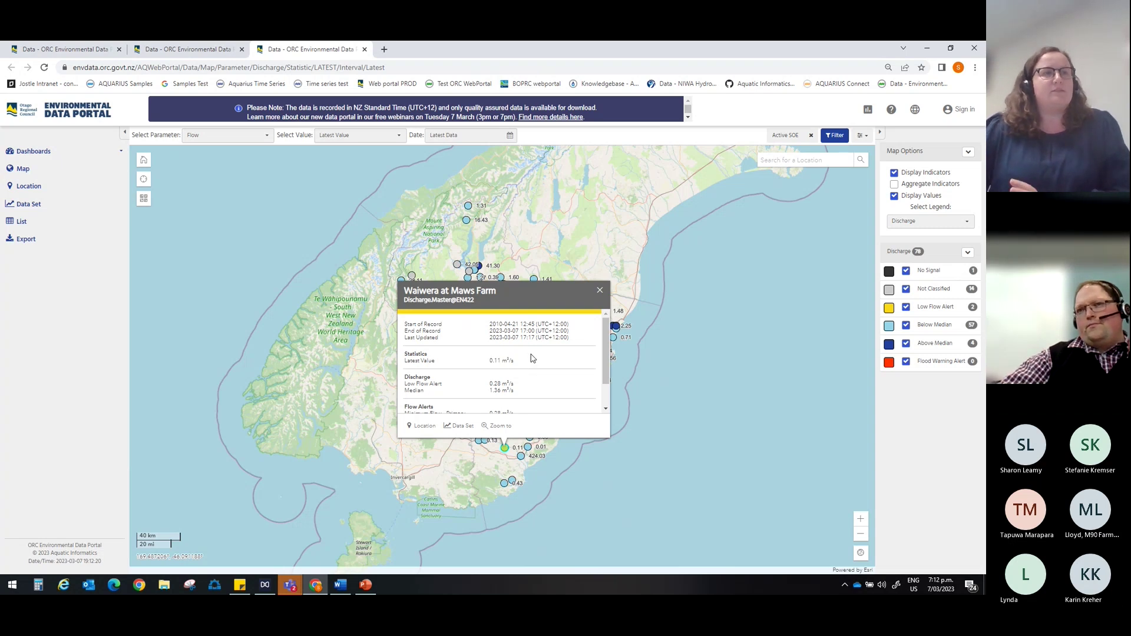
Open the Waiwera at Maws Farm location page and view its WaterInfo dashboard through to the 180-day flow chart.
{"action": "left_click", "coordinate": [419, 428]}
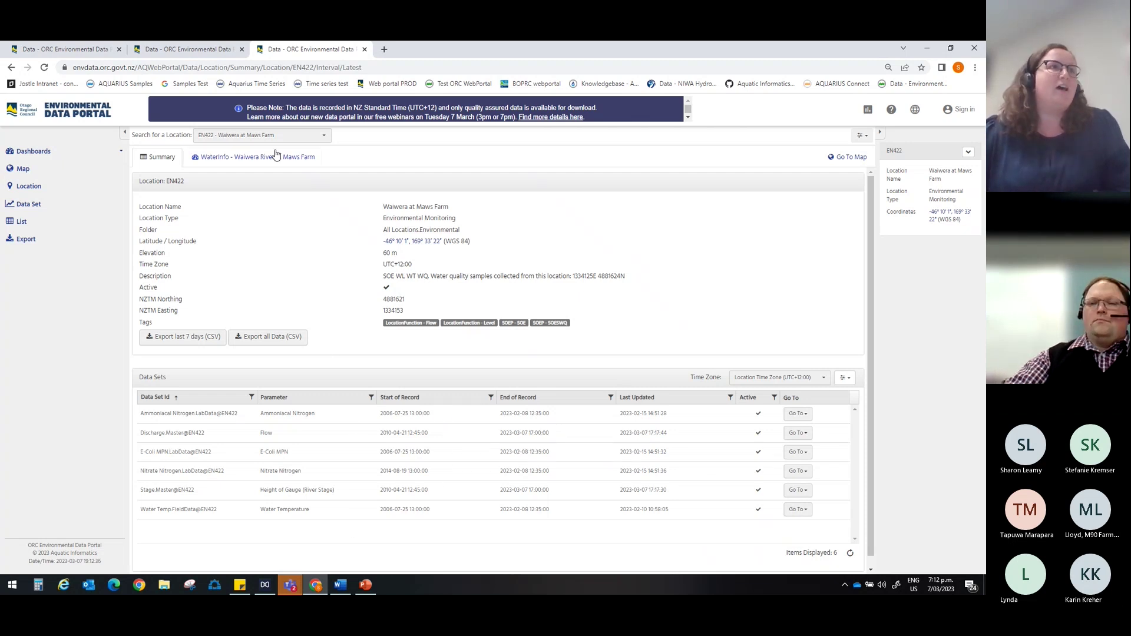
{"action": "left_click", "coordinate": [220, 159]}
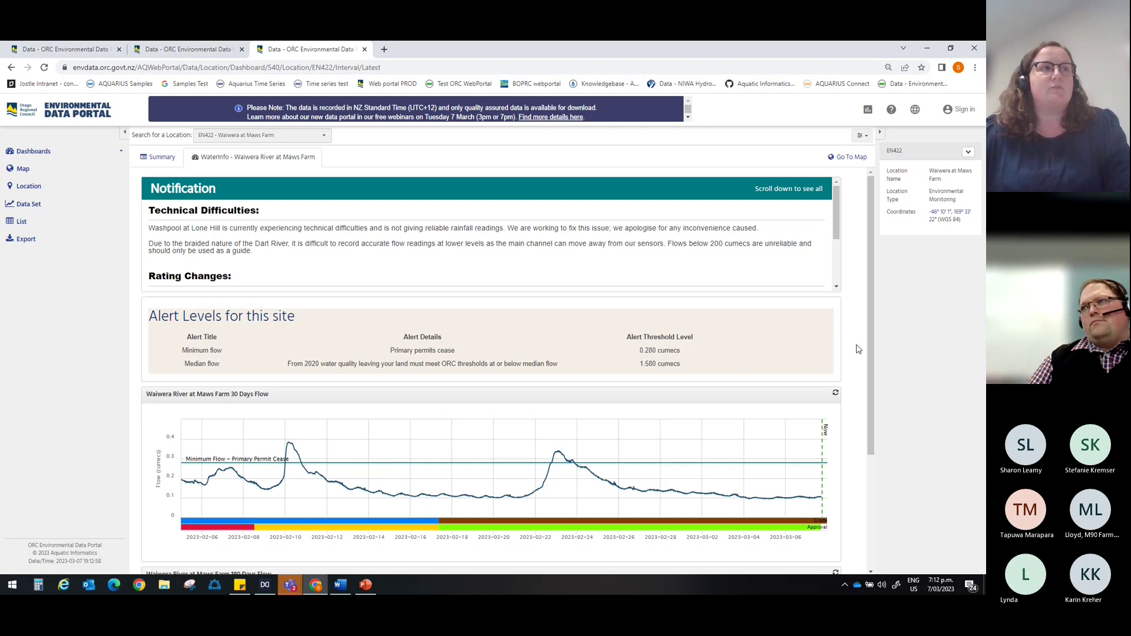
{"action": "scroll", "coordinate": [858, 350], "scroll_direction": "down", "scroll_amount": 1}
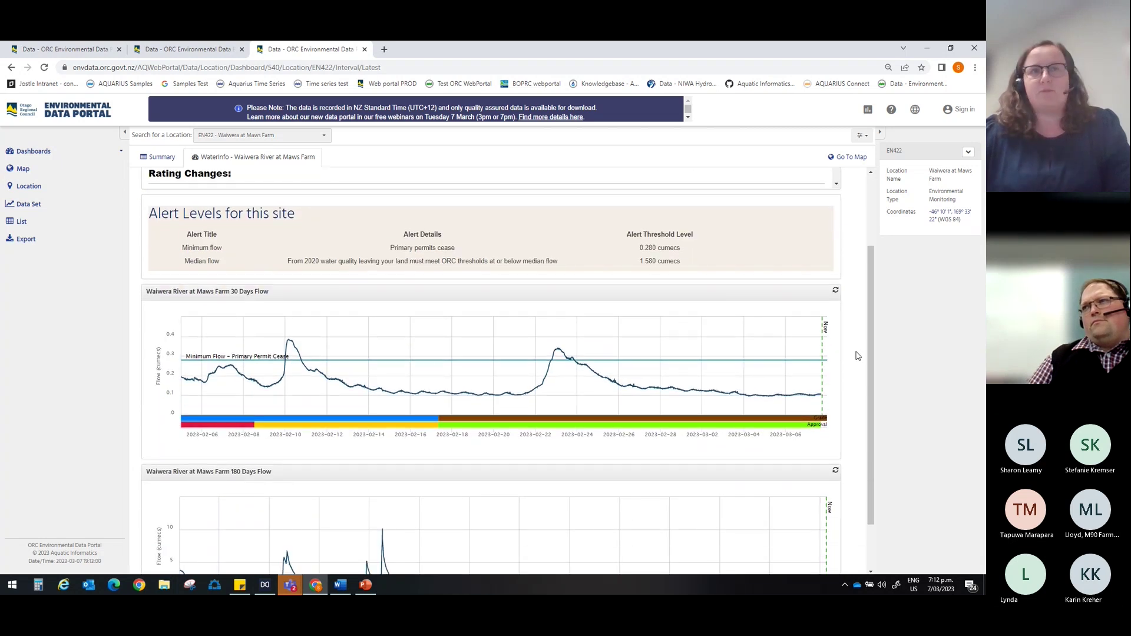
{"action": "scroll", "coordinate": [858, 354], "scroll_direction": "down", "scroll_amount": 1}
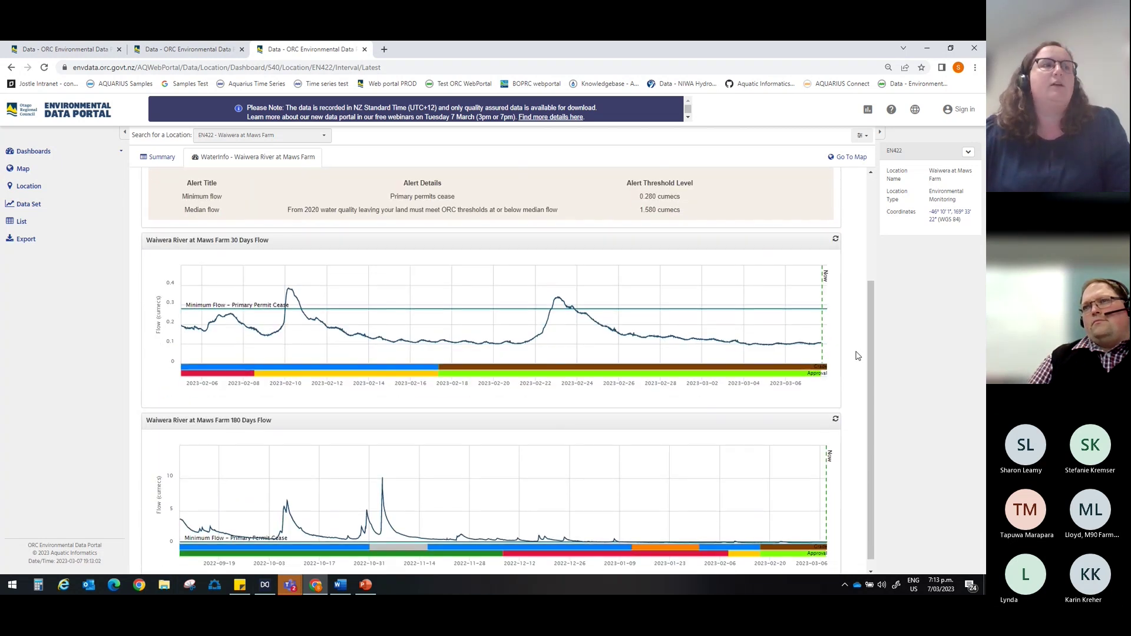
{"action": "scroll", "coordinate": [858, 356], "scroll_direction": "down", "scroll_amount": 1}
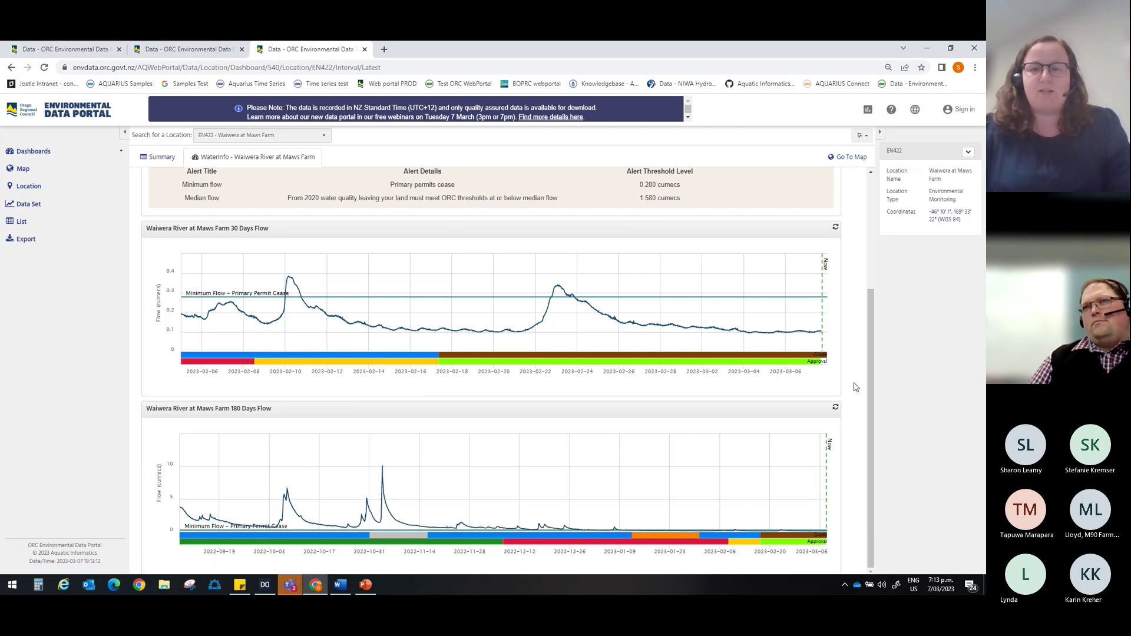
{"action": "mouse_move", "coordinate": [842, 344]}
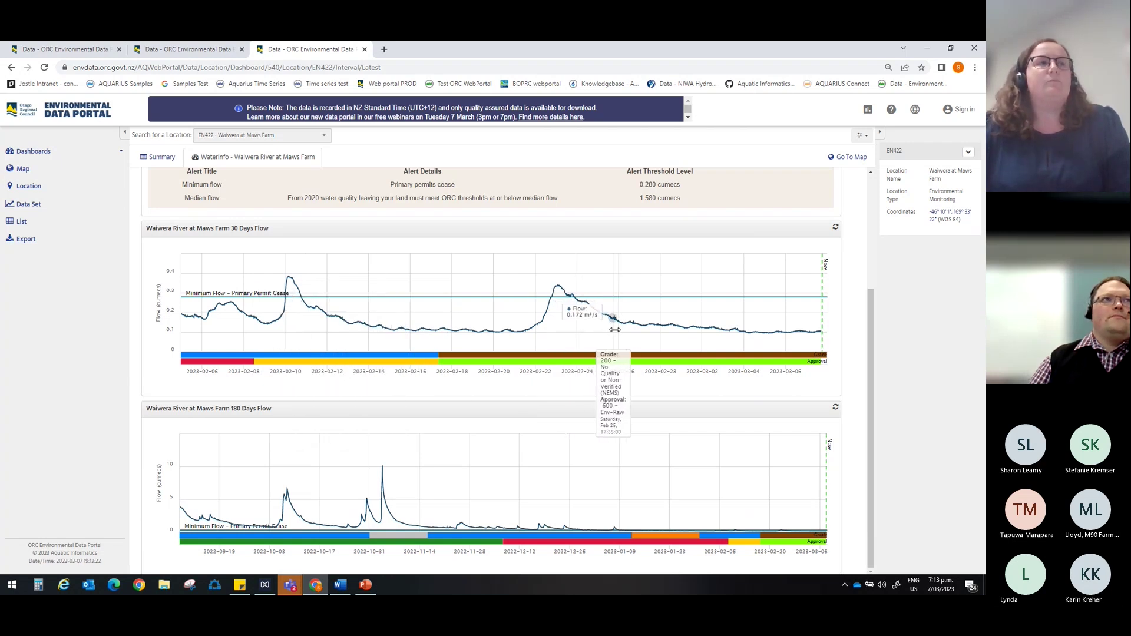
Zoom into shorter date ranges on the 30-day and 180-day flow charts, resetting each to its full range.
{"action": "mouse_move", "coordinate": [602, 281]}
{"action": "left_mouse_down"}
{"action": "mouse_move", "coordinate": [802, 288]}
{"action": "mouse_move", "coordinate": [784, 291]}
{"action": "left_mouse_up"}
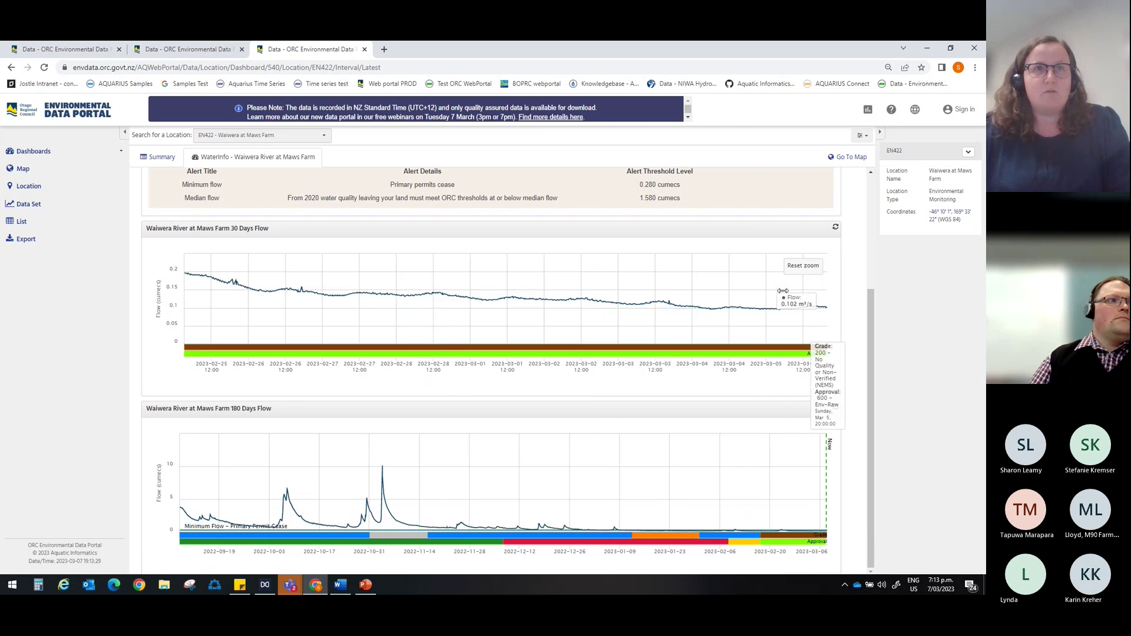
{"action": "left_click", "coordinate": [803, 266]}
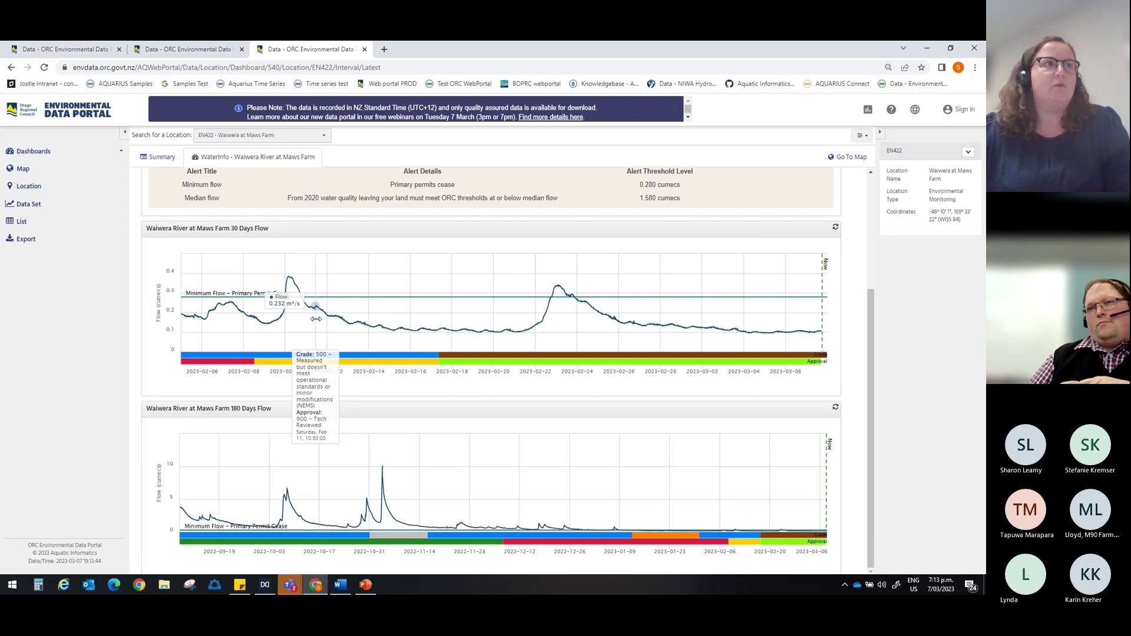
{"action": "left_click_drag", "start_coordinate": [617, 322], "coordinate": [825, 323]}
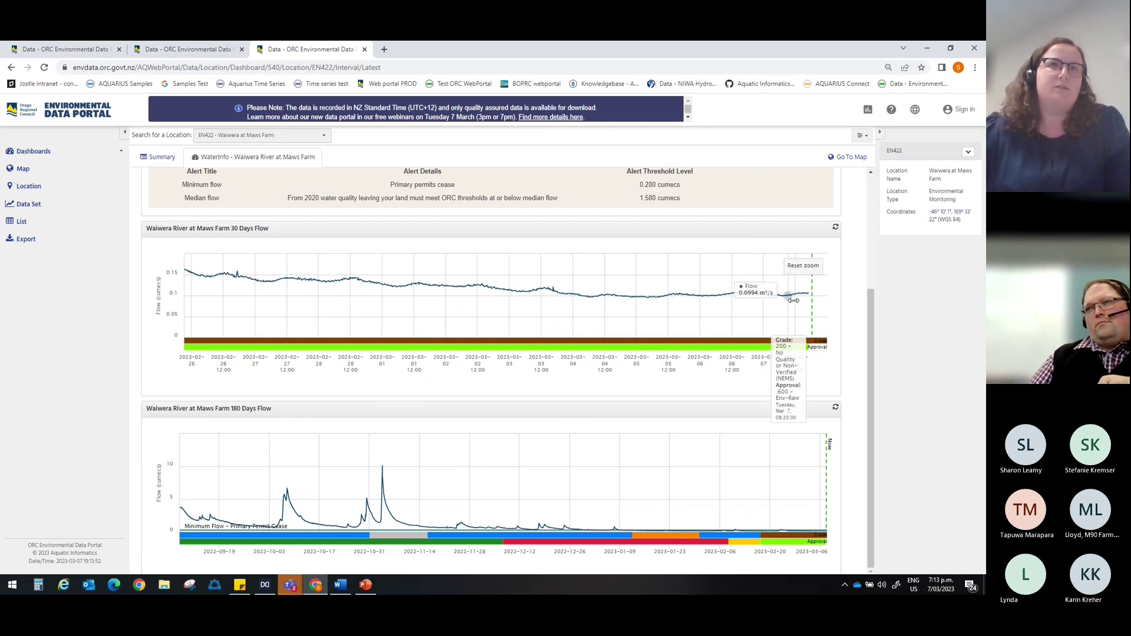
{"action": "left_click", "coordinate": [807, 266]}
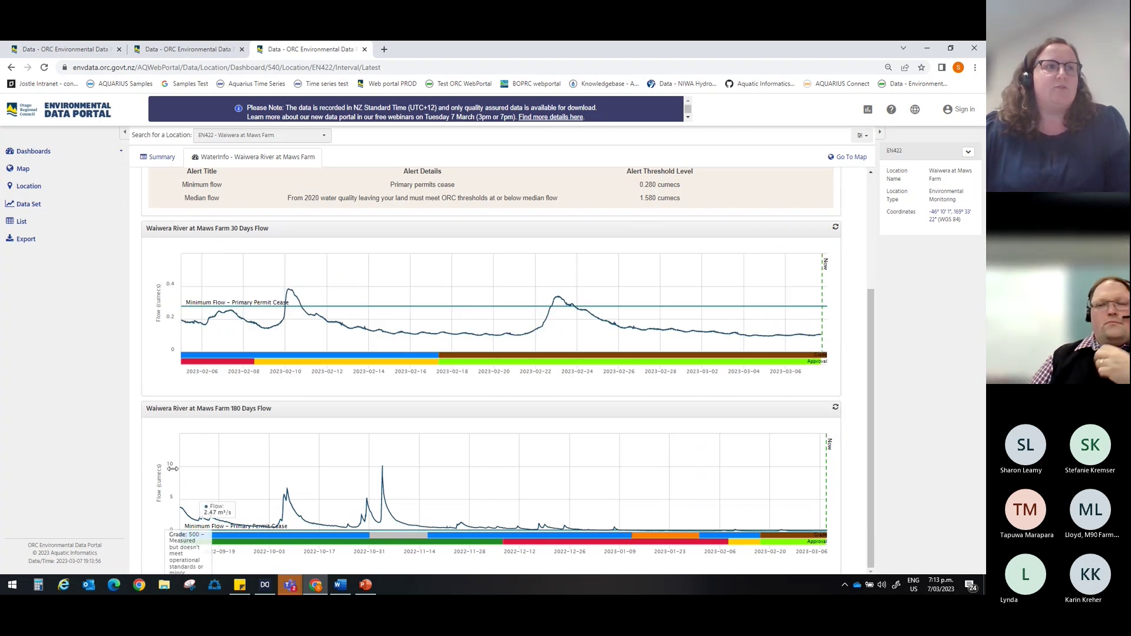
{"action": "left_click_drag", "start_coordinate": [517, 483], "coordinate": [612, 484]}
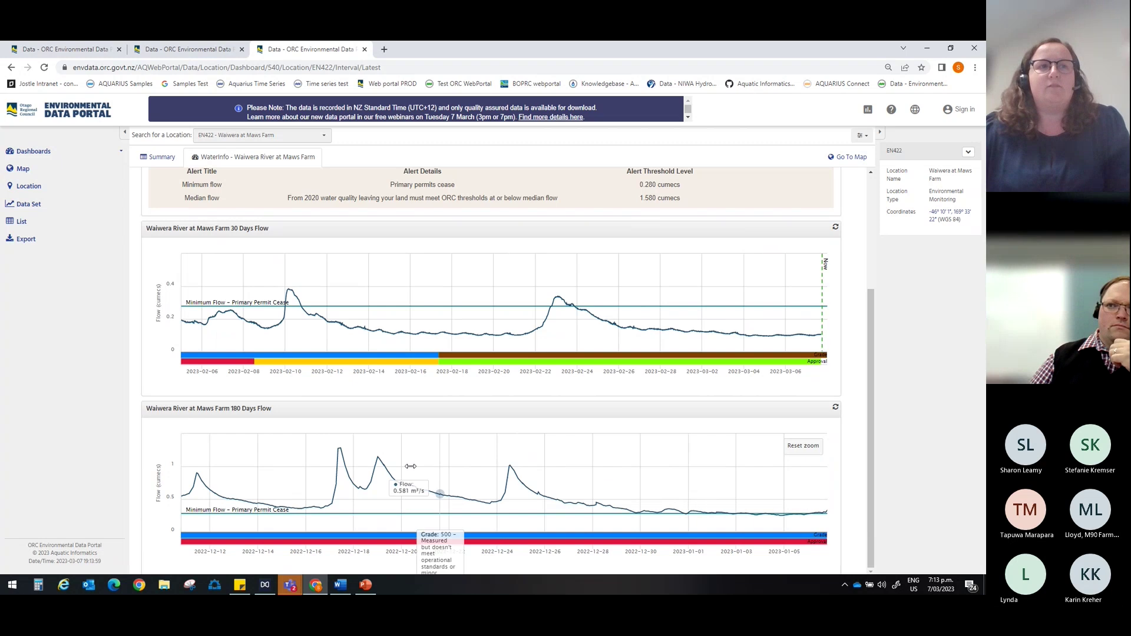
{"action": "left_click", "coordinate": [808, 451]}
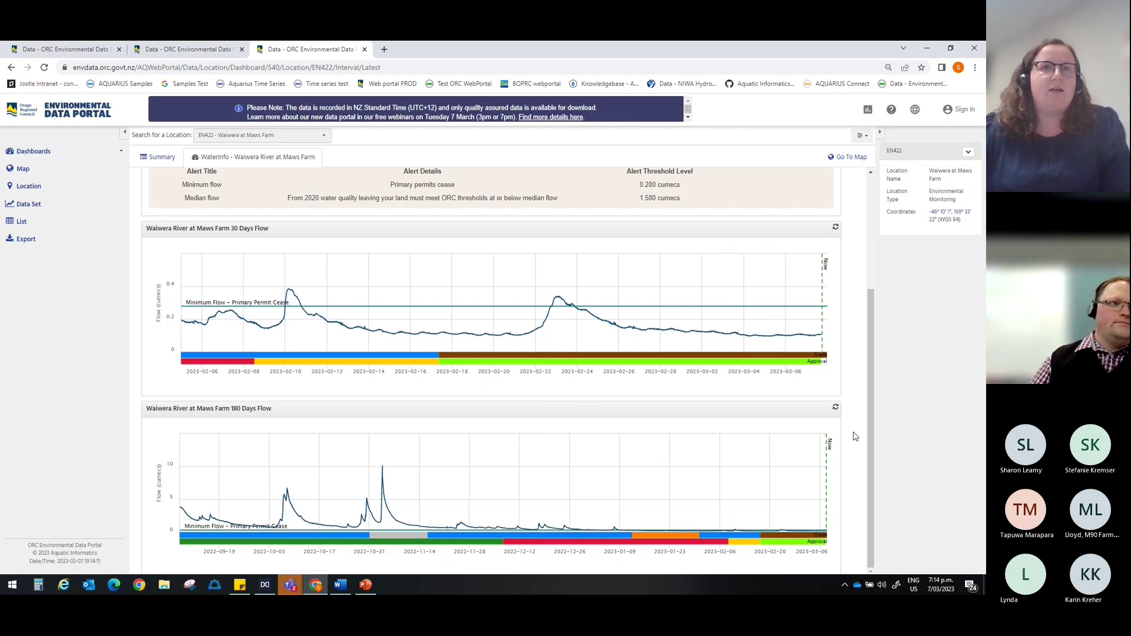
Return to the start of the WaterInfo dashboard and select the page's full web address.
{"action": "scroll", "coordinate": [862, 316], "scroll_direction": "up", "scroll_amount": 1}
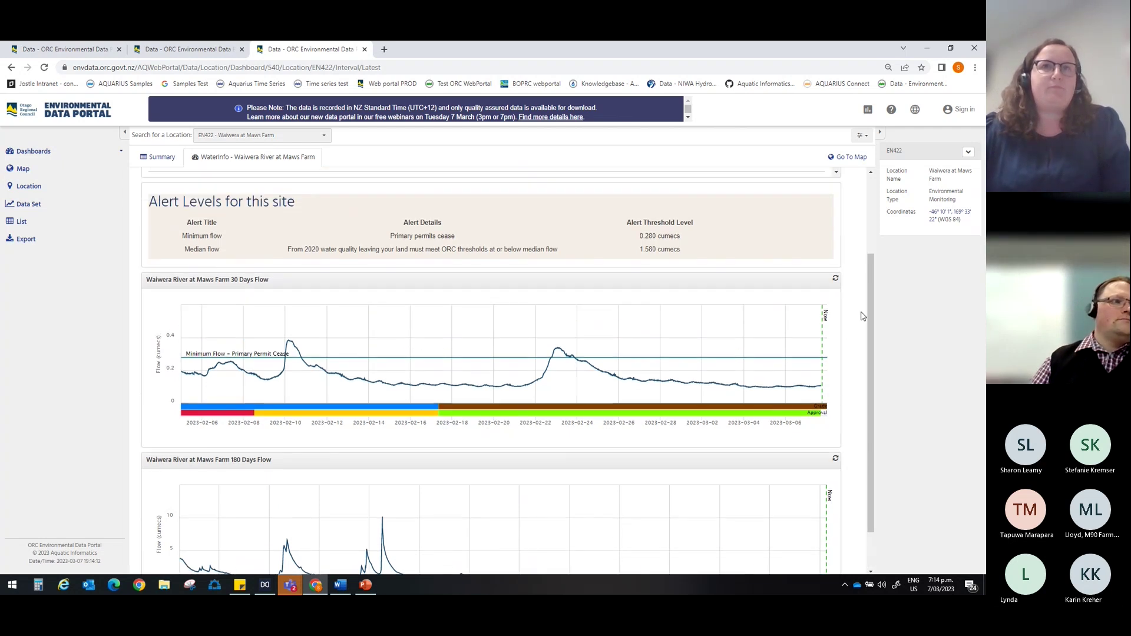
{"action": "scroll", "coordinate": [610, 208], "scroll_direction": "up", "scroll_amount": 2}
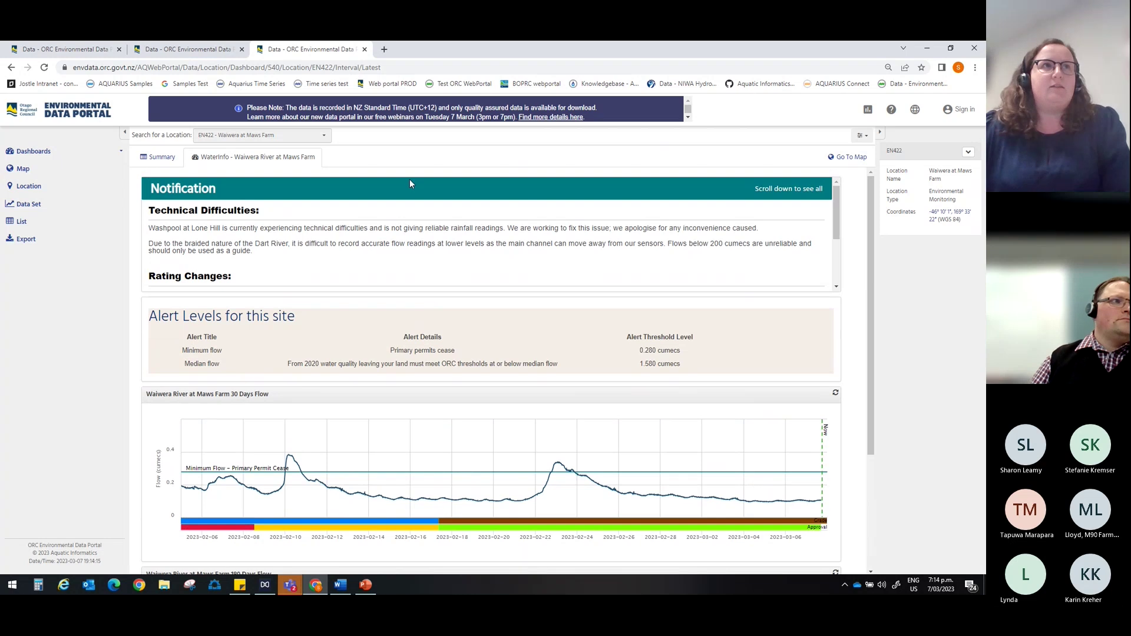
{"action": "left_click", "coordinate": [430, 67]}
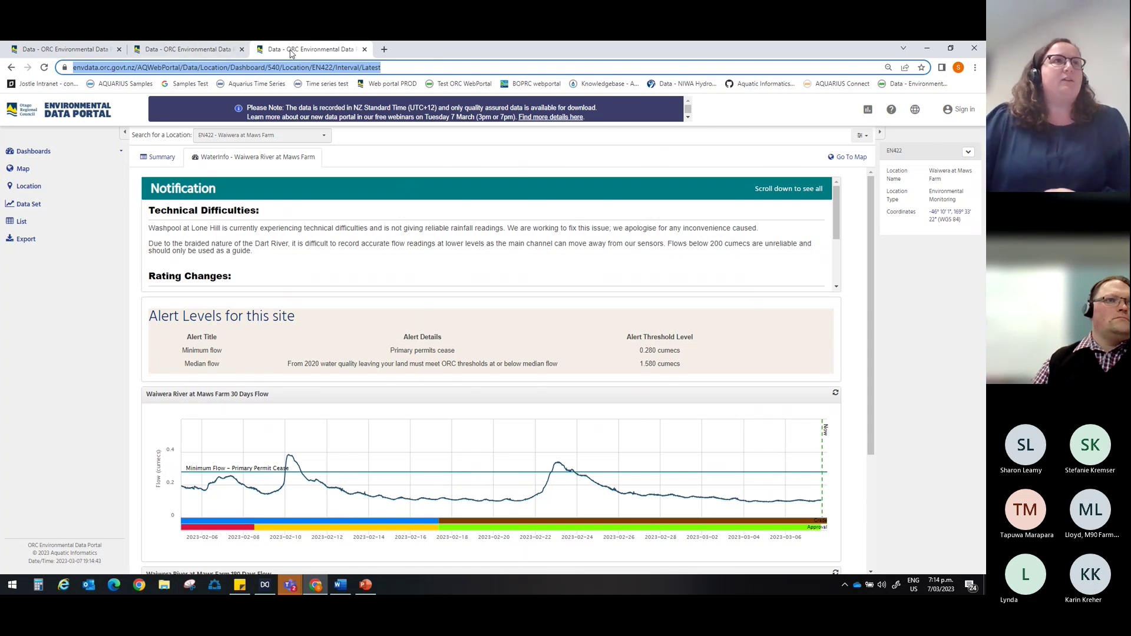
Bring up the rainfall map and set its displayed value to Last 7days.
{"action": "left_click", "coordinate": [205, 52]}
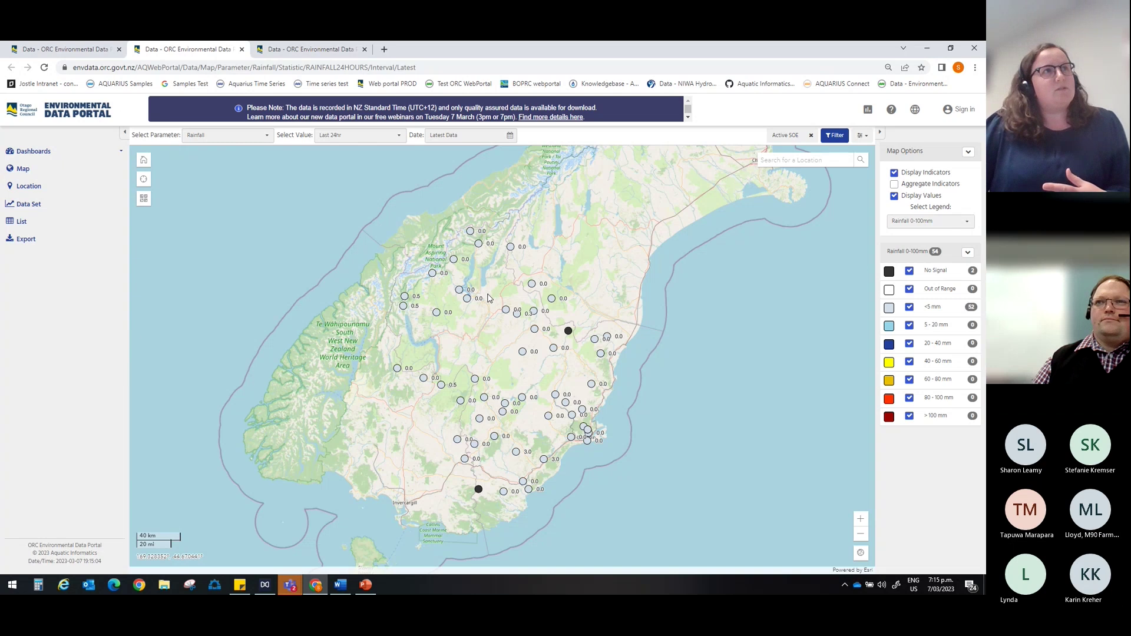
{"action": "left_click", "coordinate": [380, 139]}
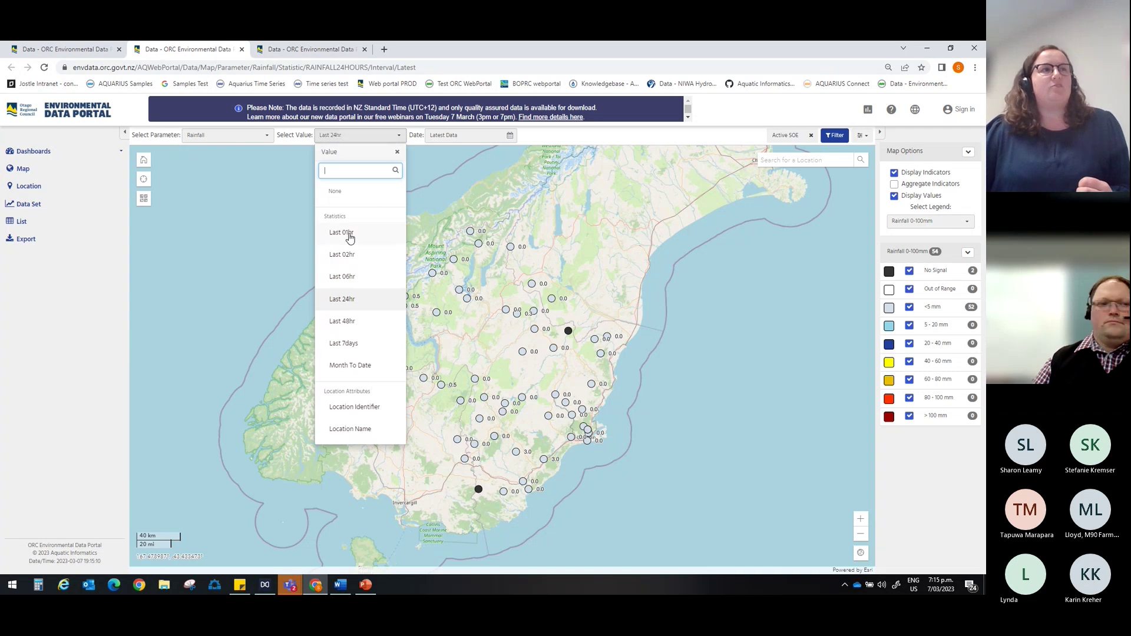
{"action": "left_click", "coordinate": [353, 349]}
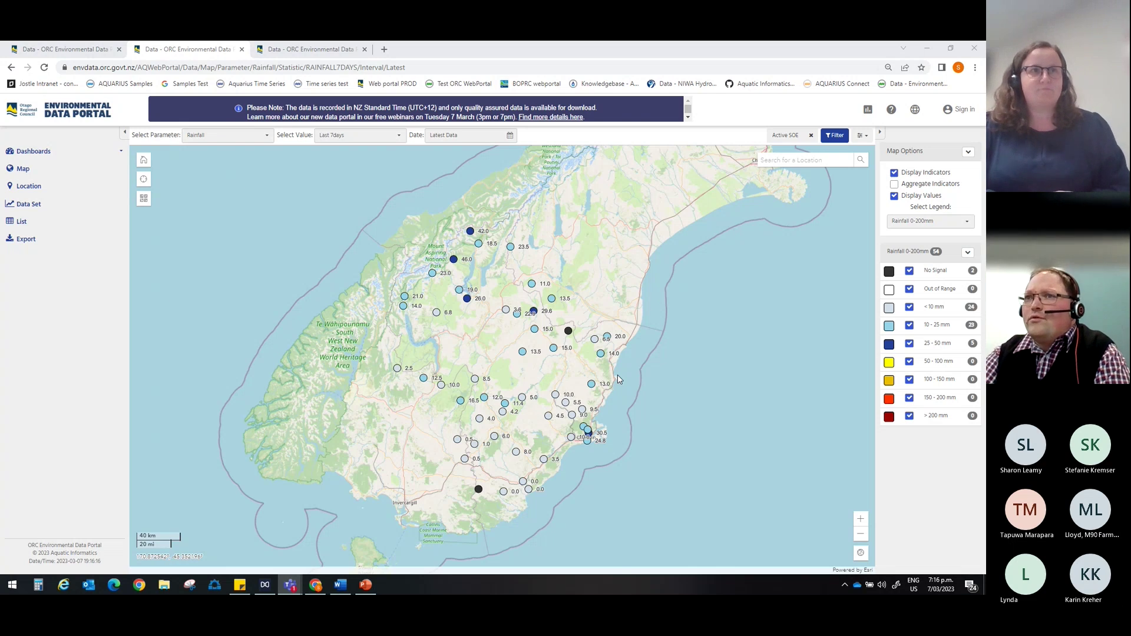
Check the details of the No Signal site Kyeburn Rainfall at Danseys Pass (ECAN) and close them.
{"action": "left_click", "coordinate": [568, 334]}
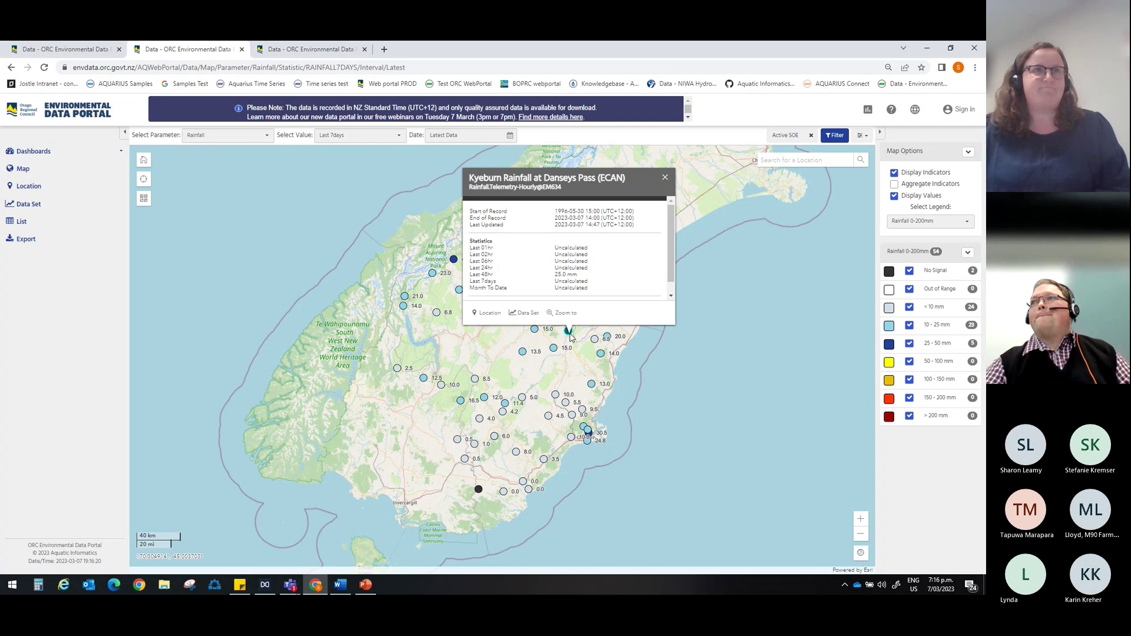
{"action": "left_click", "coordinate": [666, 178]}
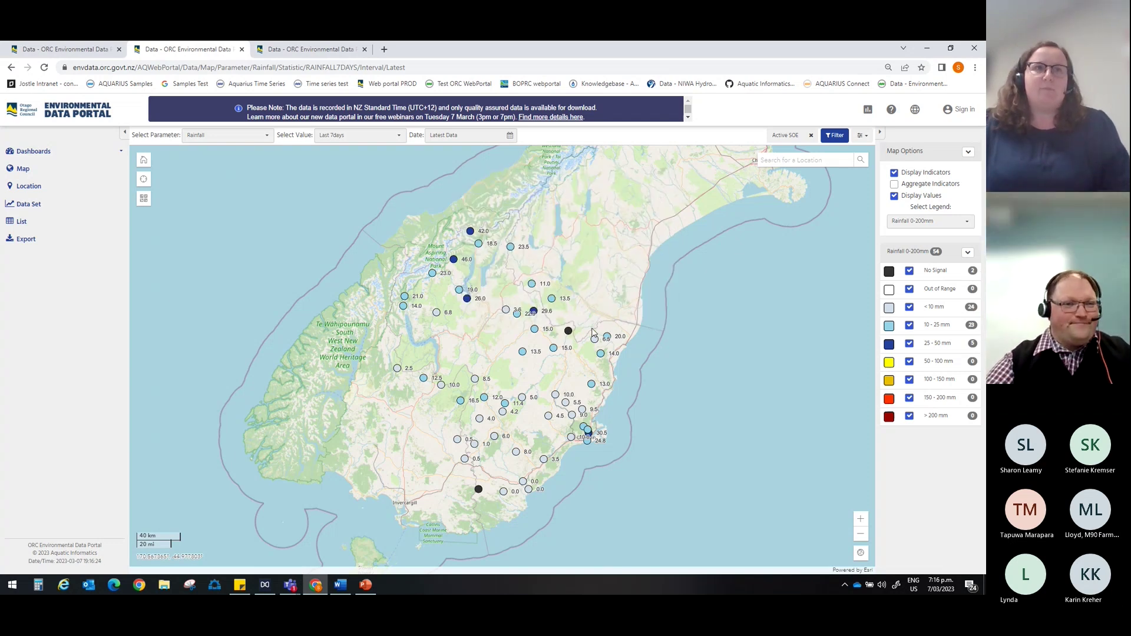
{"action": "left_click_drag", "start_coordinate": [594, 321], "coordinate": [608, 320]}
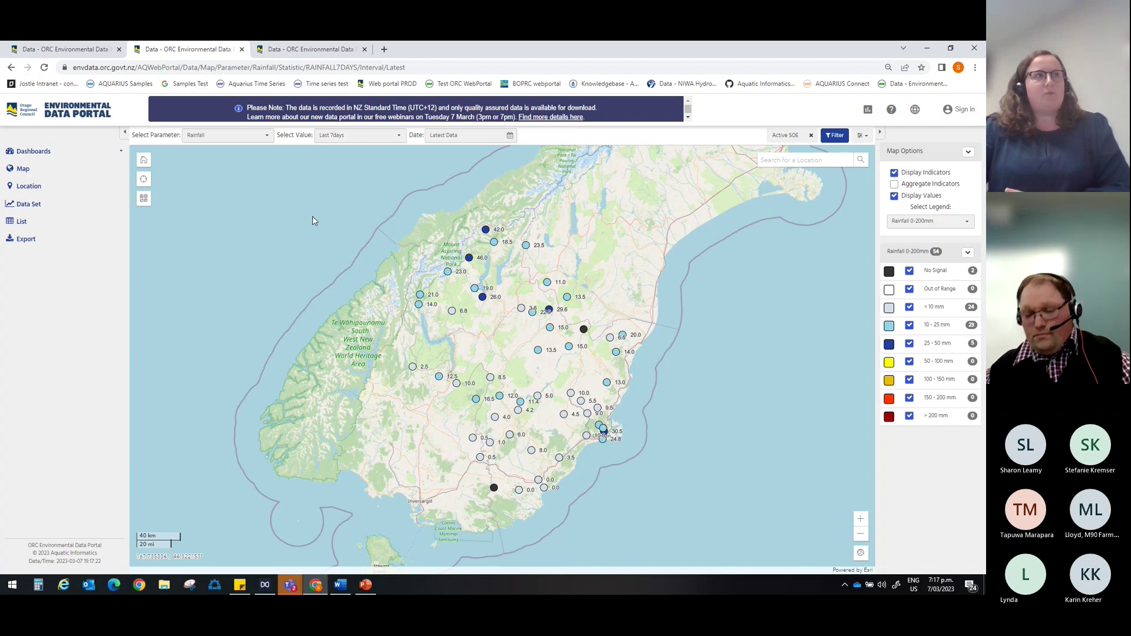
Switch the map parameter to E-Coli MPN and check the Upper Pomahaka at Aitchison Runs Road site's details, highlighting its End of Record date.
{"action": "left_click", "coordinate": [217, 137]}
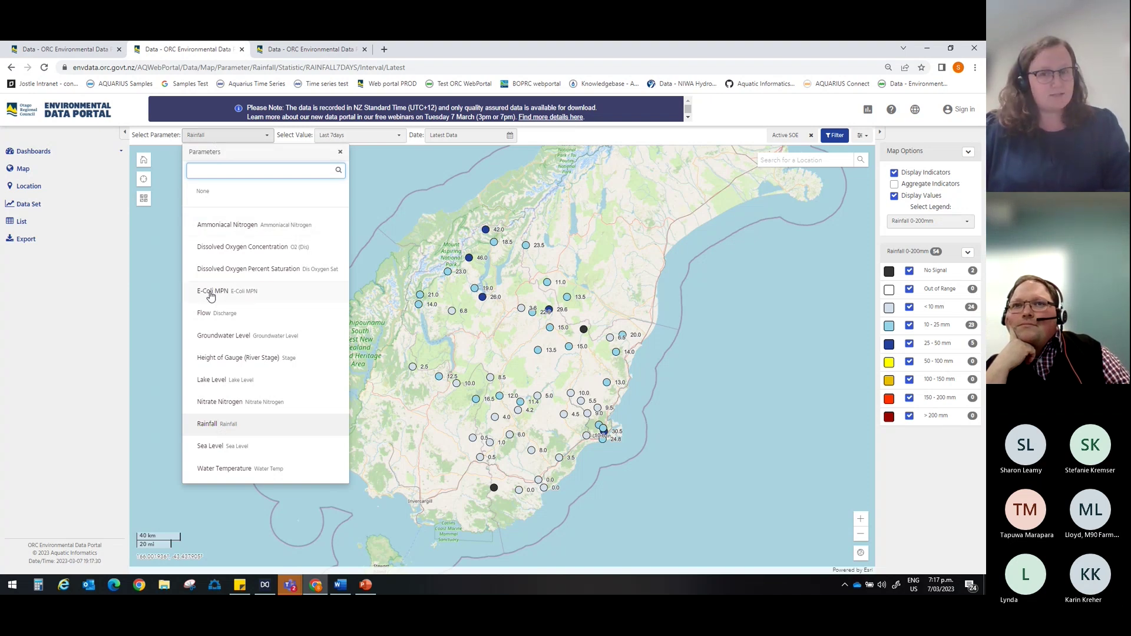
{"action": "left_click", "coordinate": [210, 293]}
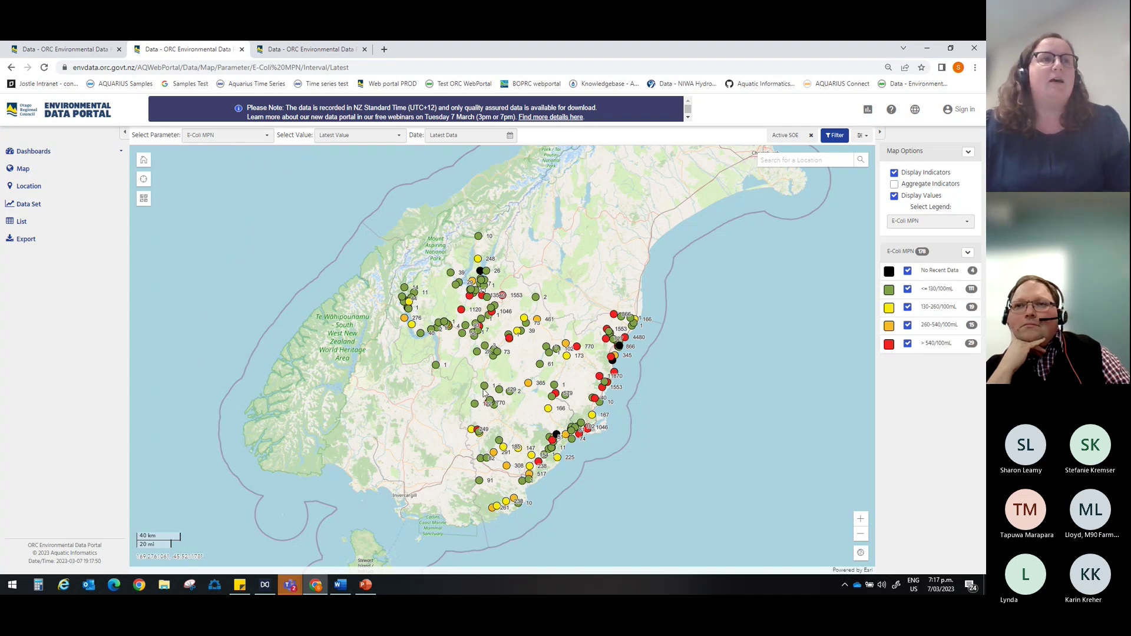
{"action": "scroll", "coordinate": [471, 412], "scroll_direction": "up", "scroll_amount": 5}
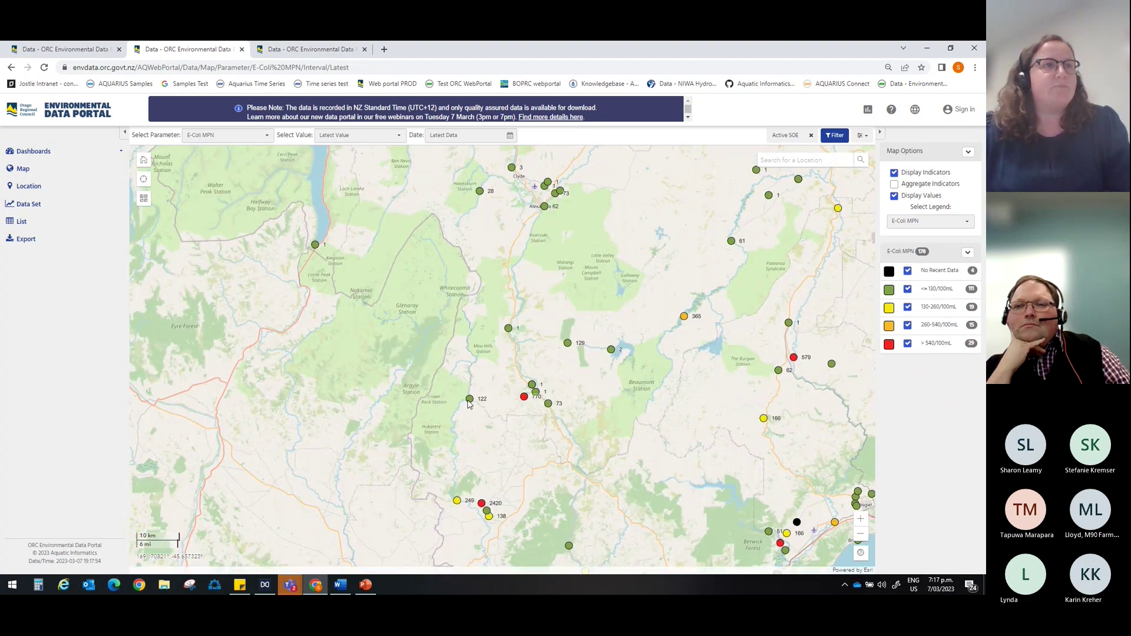
{"action": "left_click", "coordinate": [469, 400]}
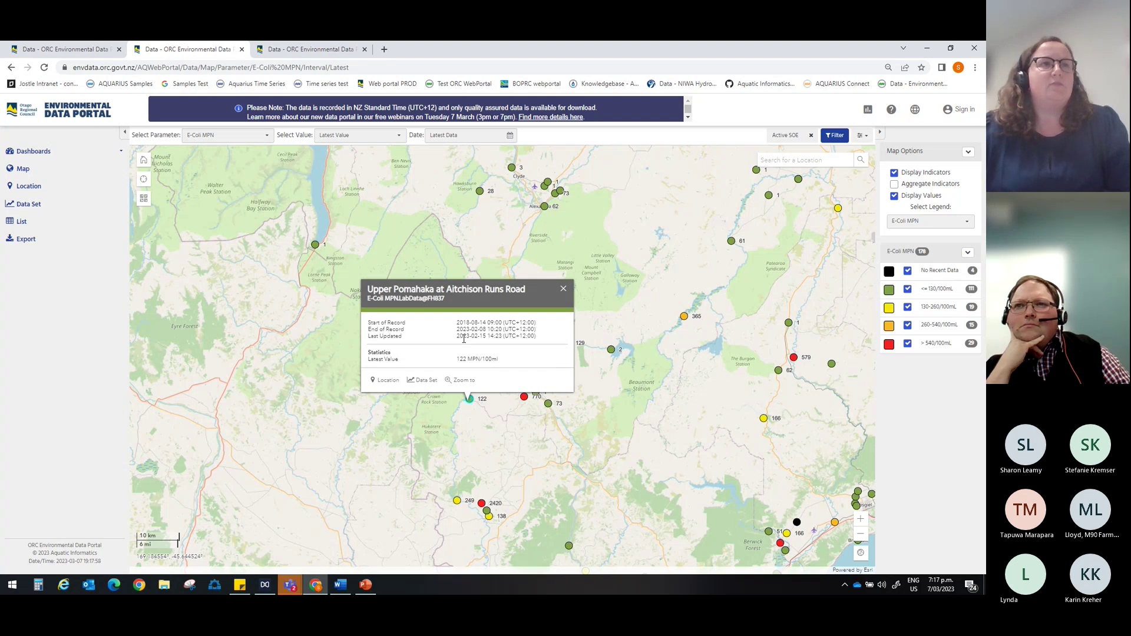
{"action": "left_click_drag", "start_coordinate": [457, 330], "coordinate": [505, 333]}
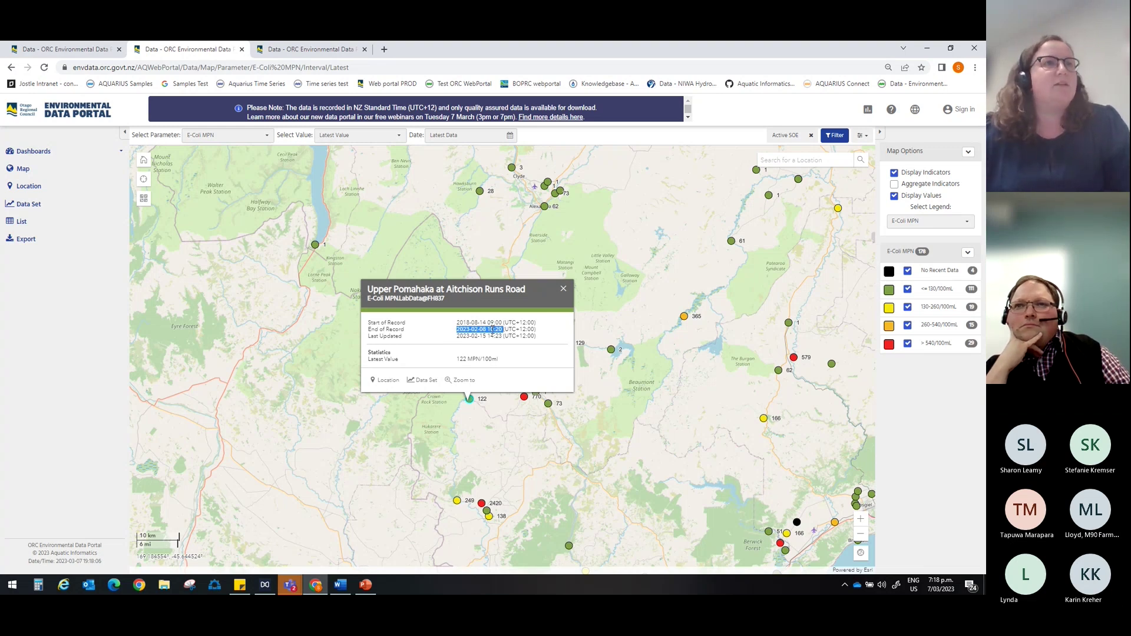
{"action": "left_click", "coordinate": [564, 290]}
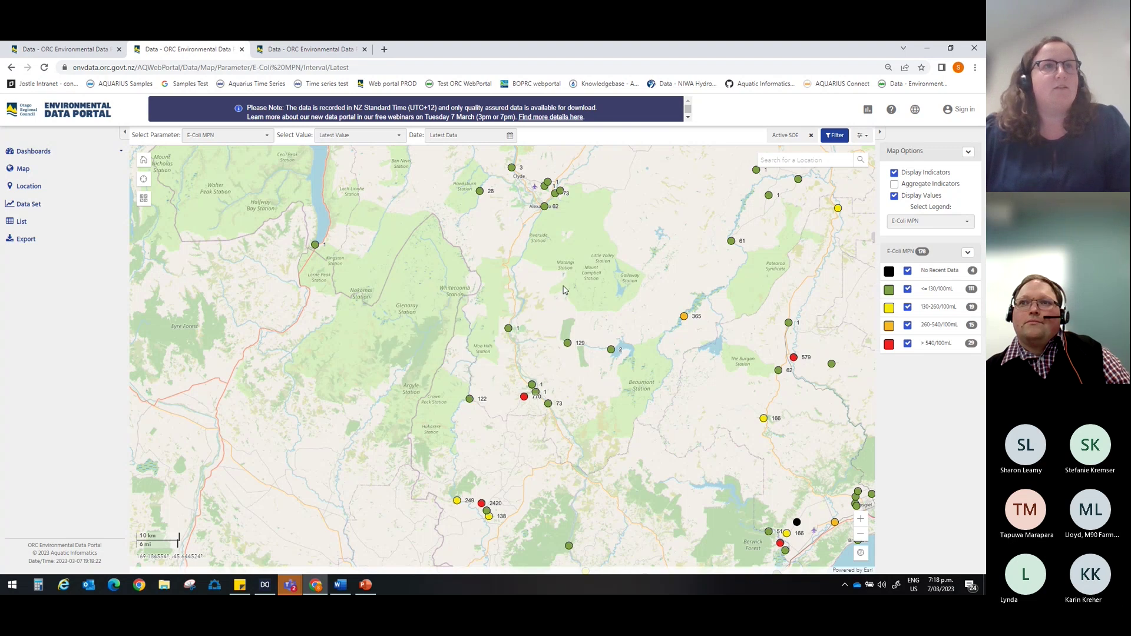
Switch the map parameter to Flow and bring up the data set chart of the Low Flow Alert site Waiwera at Maws Farm.
{"action": "scroll", "coordinate": [647, 301], "scroll_direction": "down", "scroll_amount": 1}
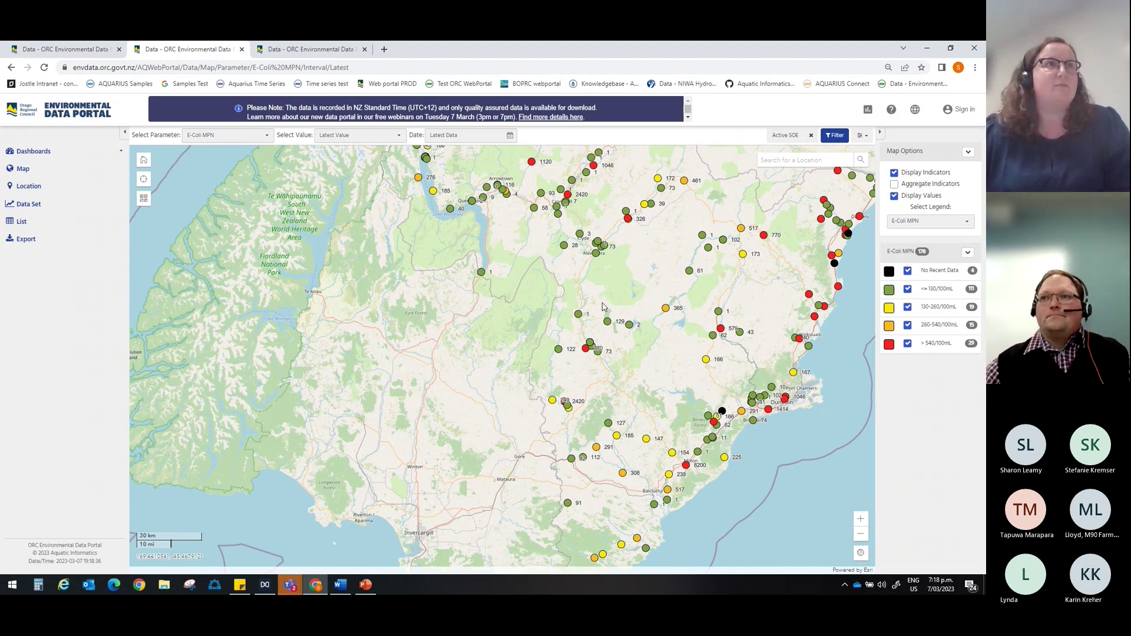
{"action": "scroll", "coordinate": [602, 281], "scroll_direction": "down", "scroll_amount": 1}
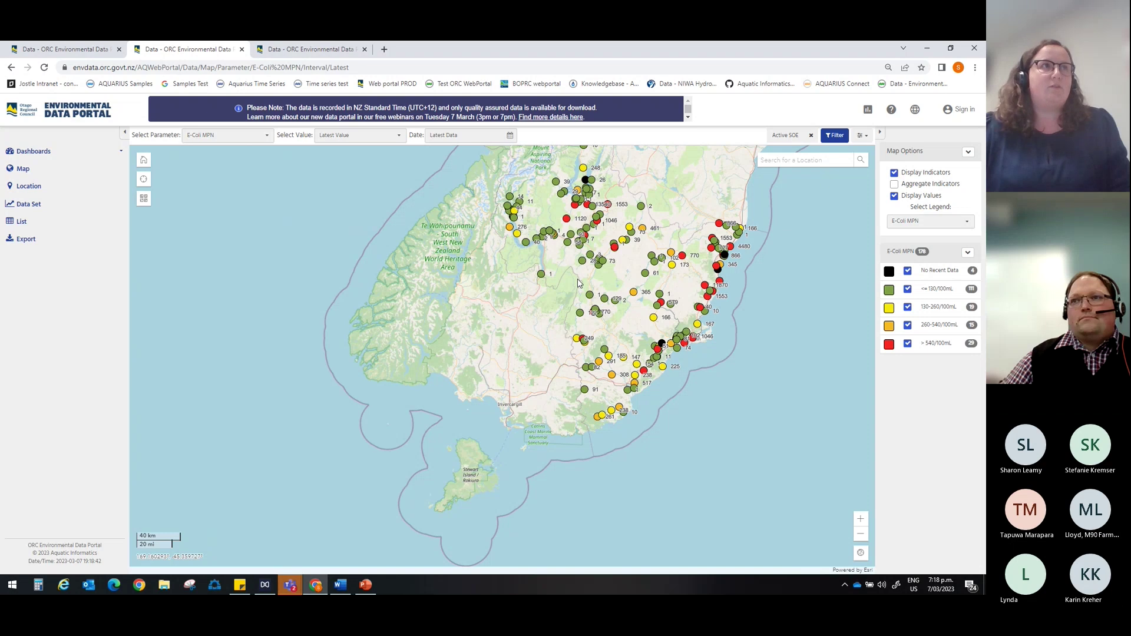
{"action": "left_click_drag", "start_coordinate": [578, 283], "coordinate": [549, 342]}
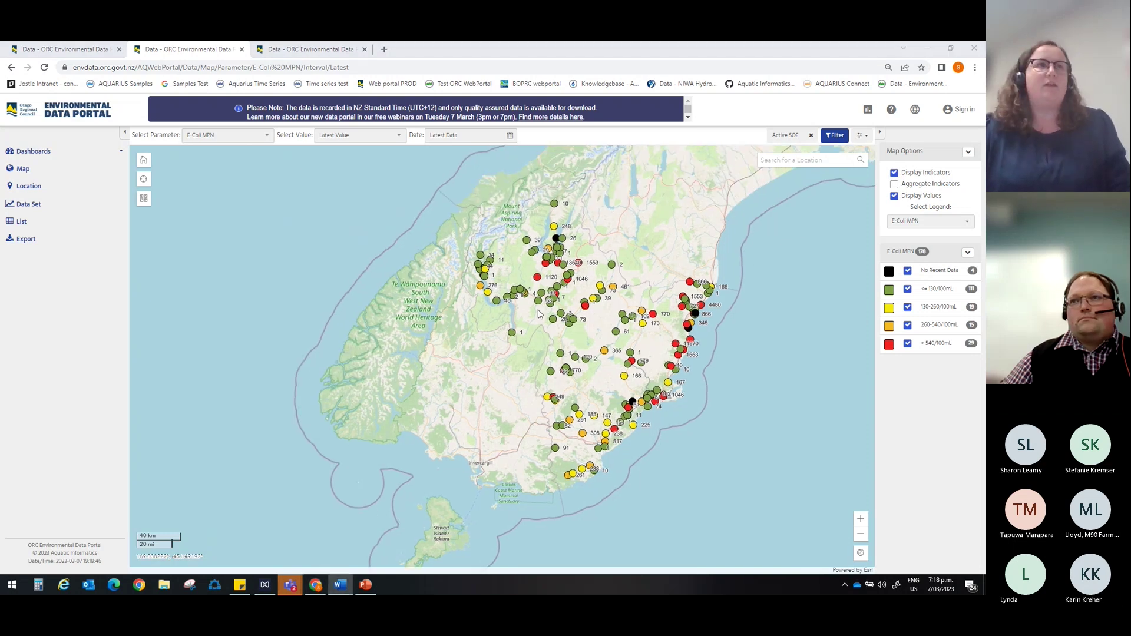
{"action": "left_click", "coordinate": [242, 136]}
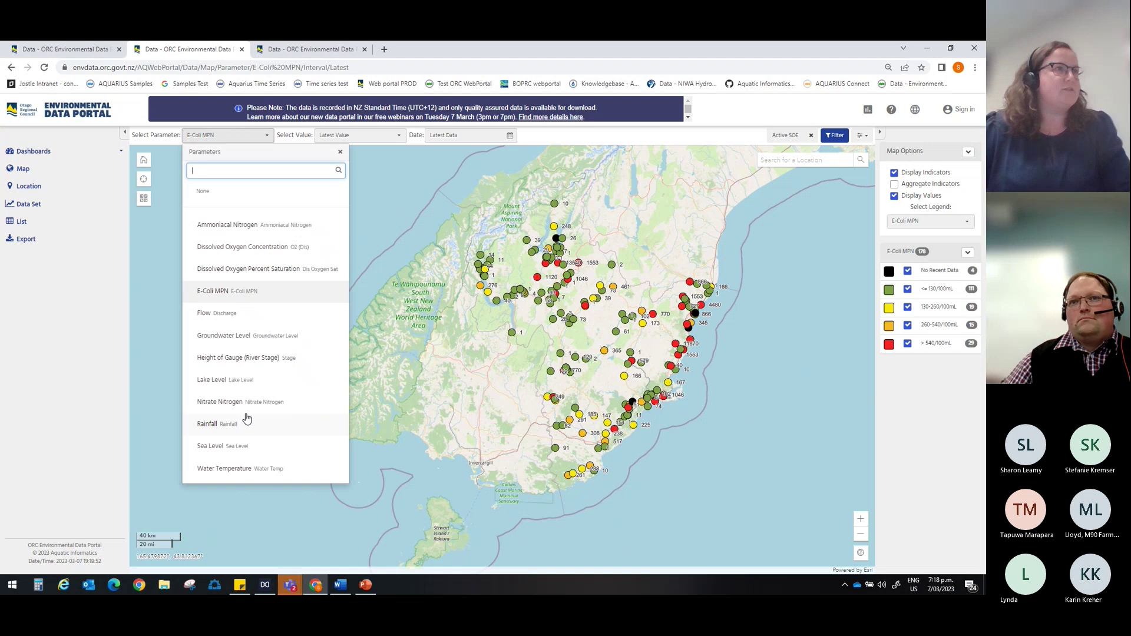
{"action": "left_click", "coordinate": [241, 315]}
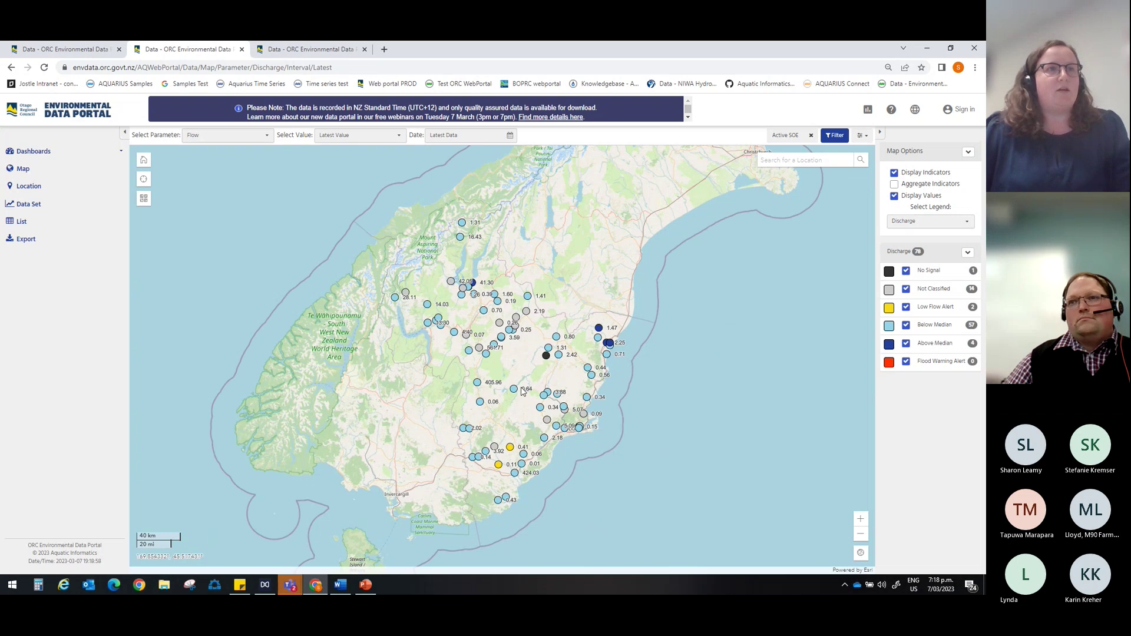
{"action": "left_click", "coordinate": [498, 467]}
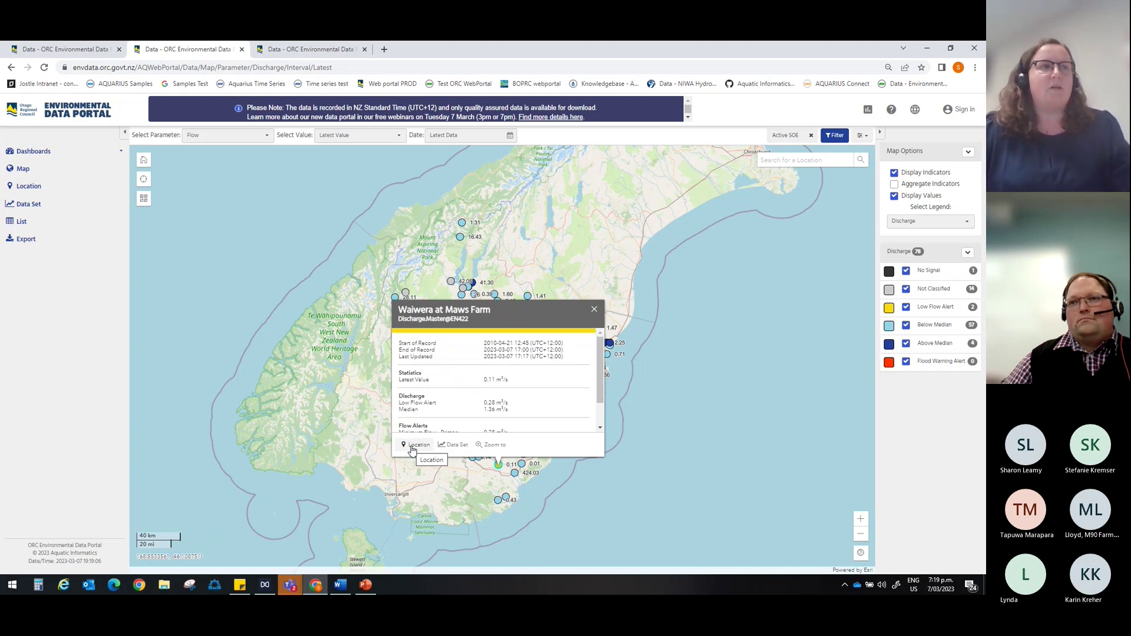
{"action": "left_click", "coordinate": [458, 448]}
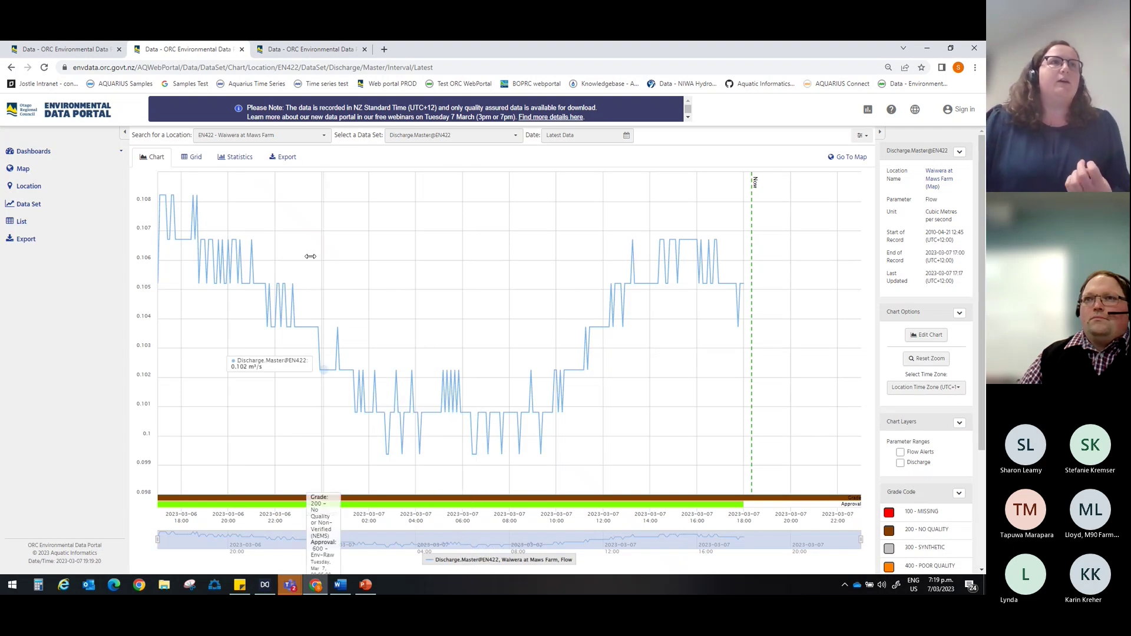
Set the flow chart's date interval to Yearly for calendar year 2023, and step back one year to 2022.
{"action": "left_click", "coordinate": [576, 139]}
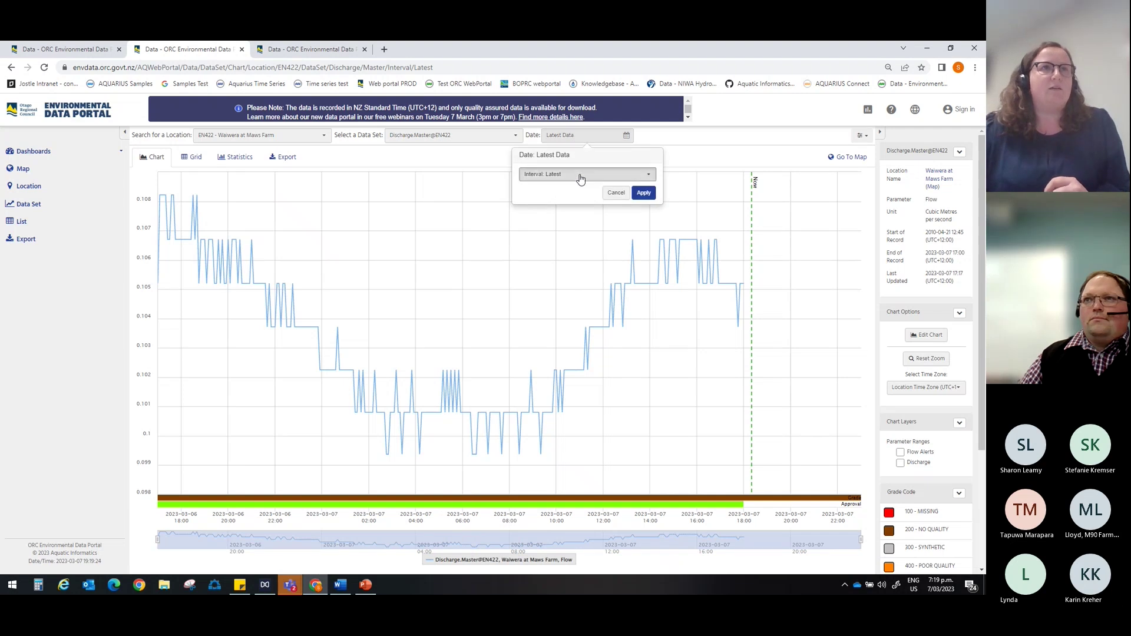
{"action": "left_click", "coordinate": [579, 176]}
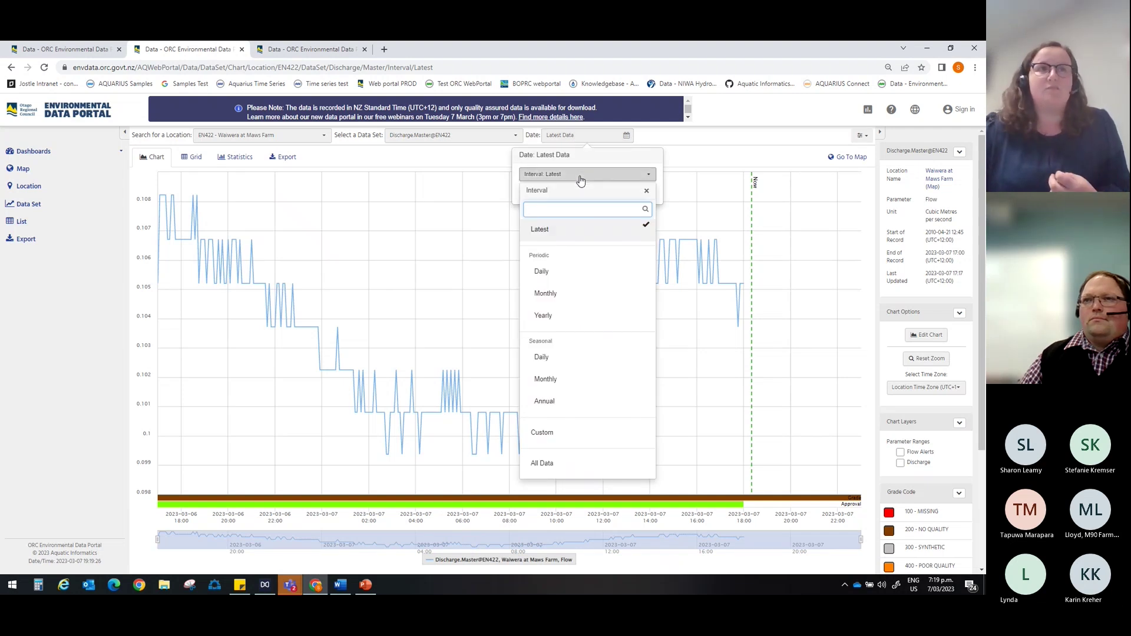
{"action": "left_click", "coordinate": [567, 318]}
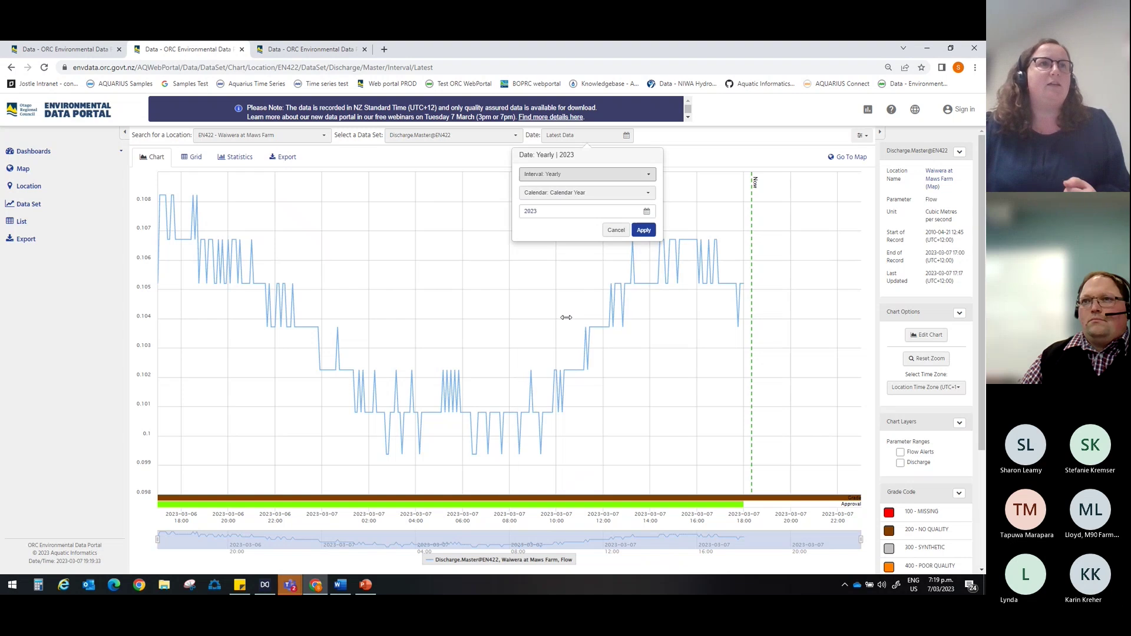
{"action": "left_click", "coordinate": [643, 231]}
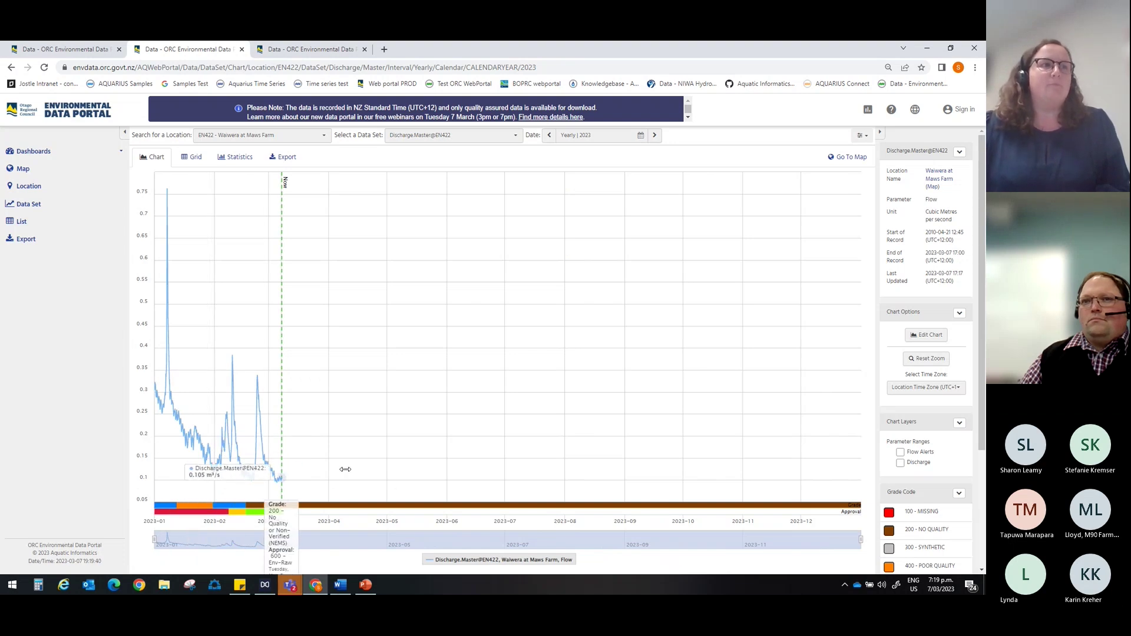
{"action": "left_click", "coordinate": [548, 137]}
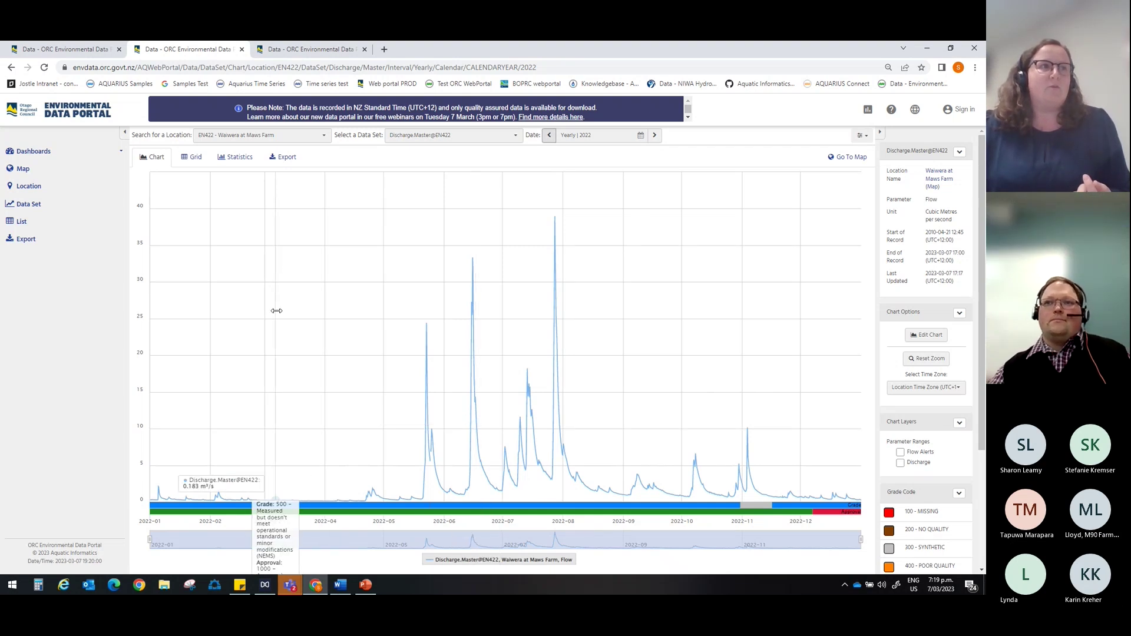
Zoom the 2022 flow chart in to the rising flows from about 20 to 26 April.
{"action": "left_click_drag", "start_coordinate": [275, 267], "coordinate": [386, 279]}
{"action": "left_click_drag", "start_coordinate": [368, 322], "coordinate": [386, 323]}
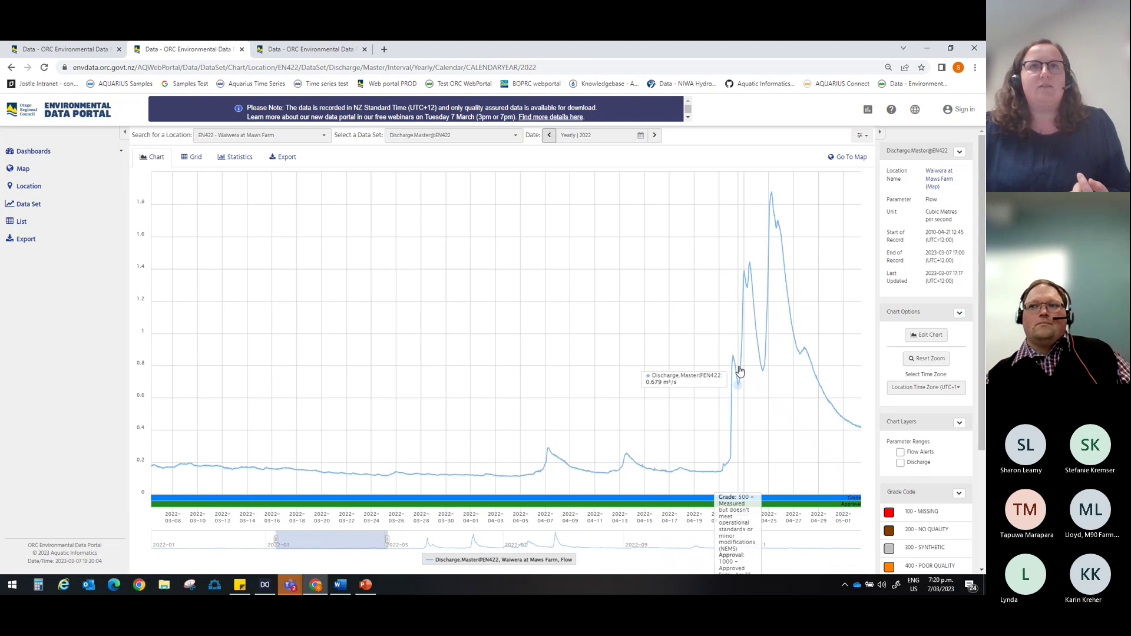
{"action": "left_click_drag", "start_coordinate": [711, 342], "coordinate": [816, 376]}
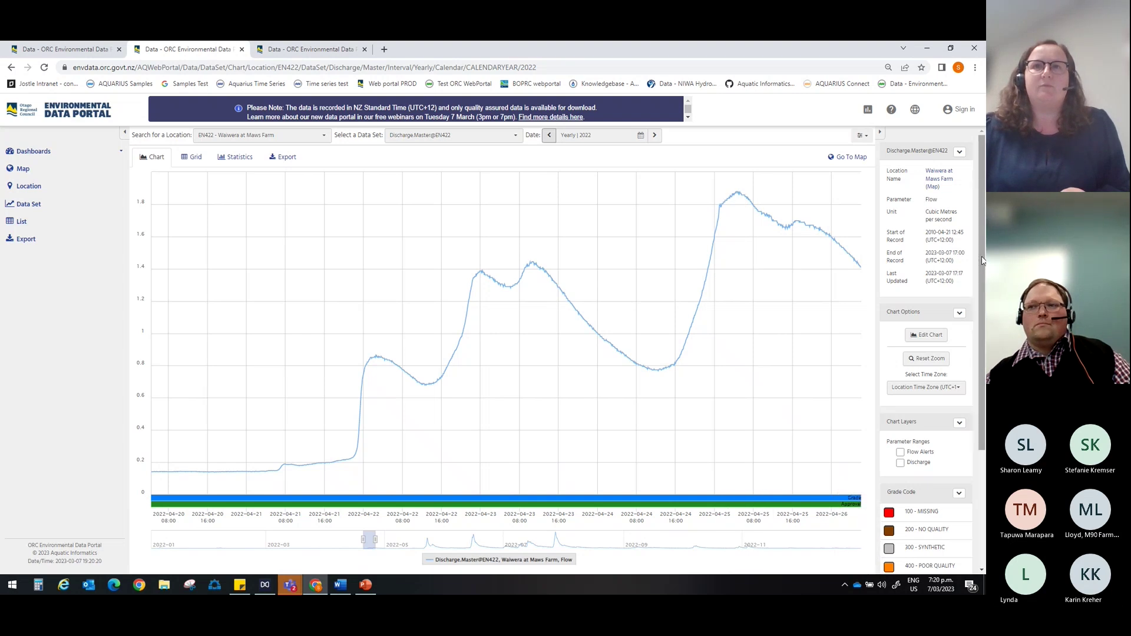
Review the grade code and approval level legends, check the available help guides, and highlight the 1000 - Approved level.
{"action": "scroll", "coordinate": [982, 261], "scroll_direction": "down", "scroll_amount": 3}
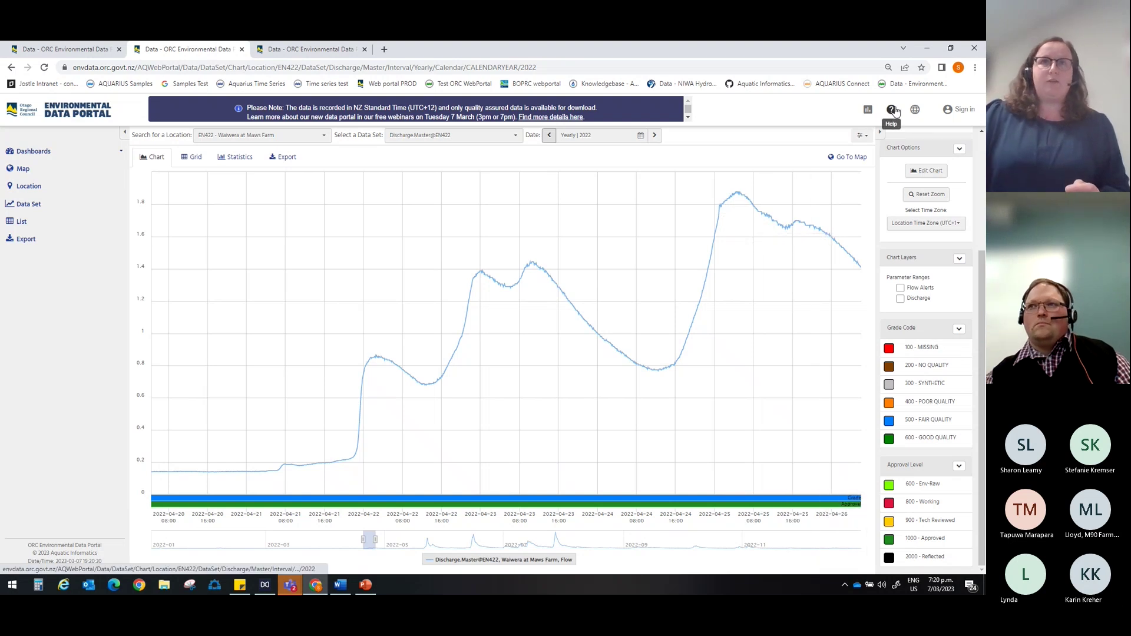
{"action": "left_click", "coordinate": [892, 110]}
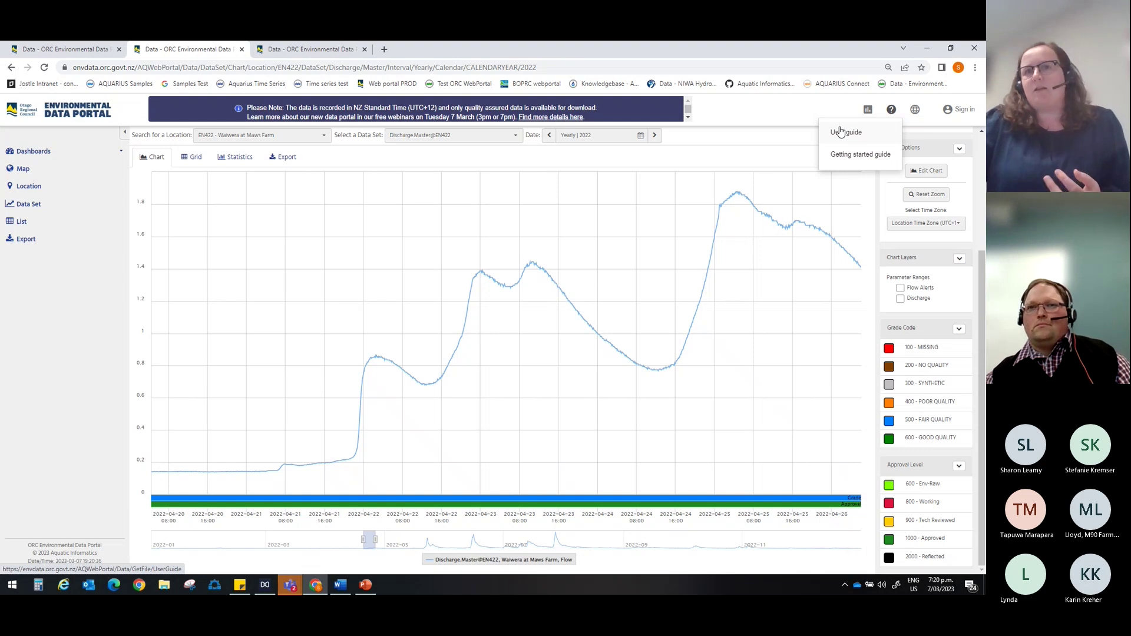
{"action": "left_click", "coordinate": [823, 109]}
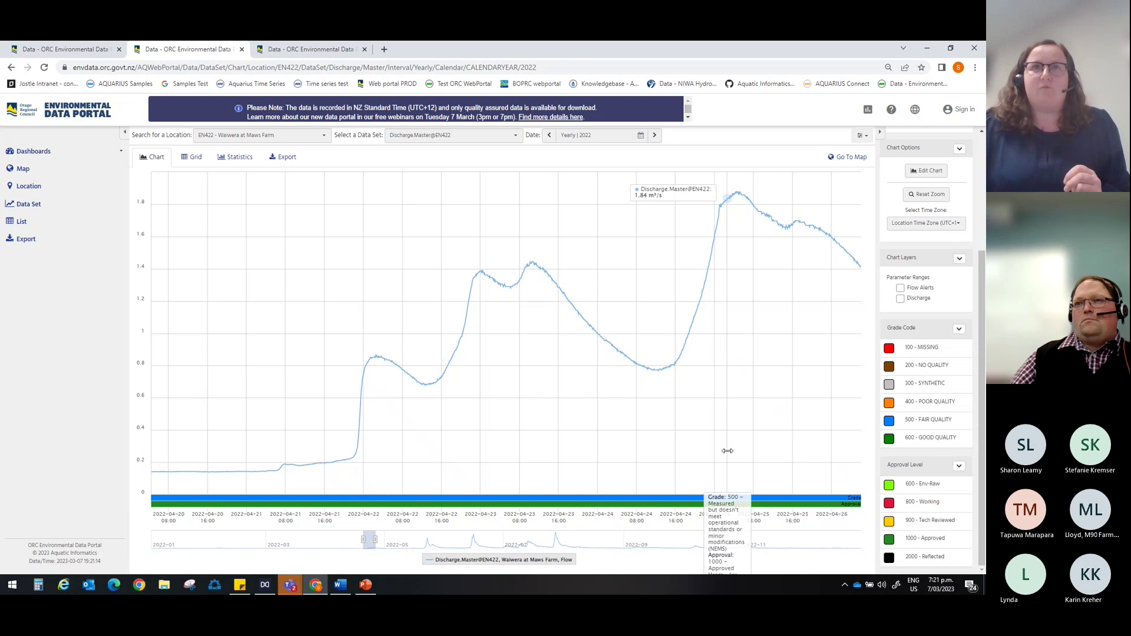
{"action": "left_click", "coordinate": [867, 109]}
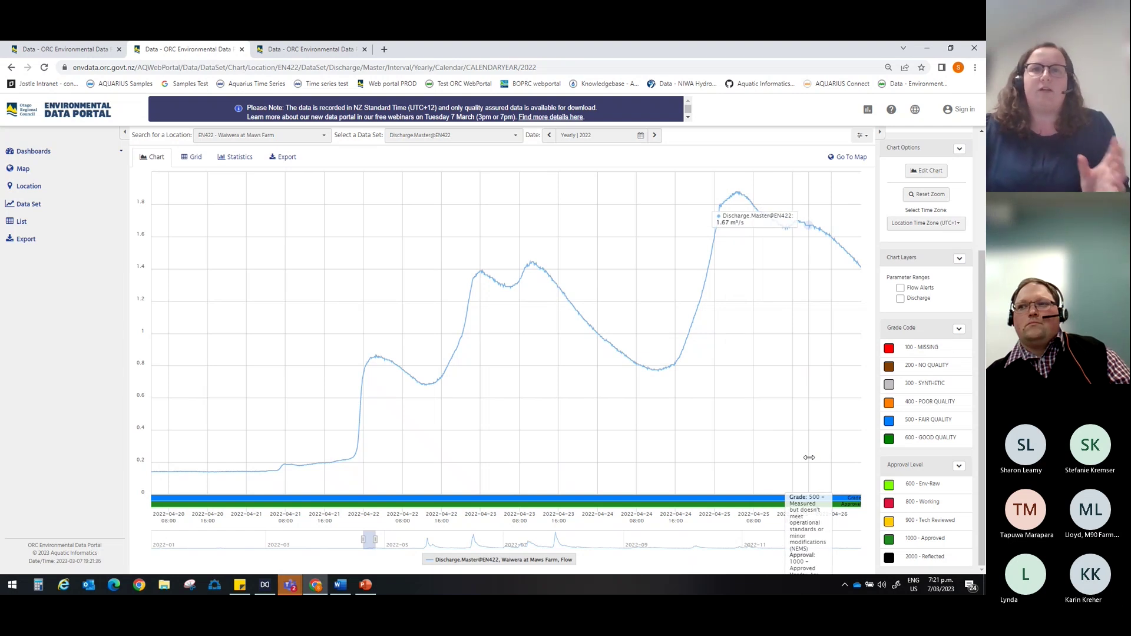
{"action": "left_click_drag", "start_coordinate": [946, 538], "coordinate": [913, 538]}
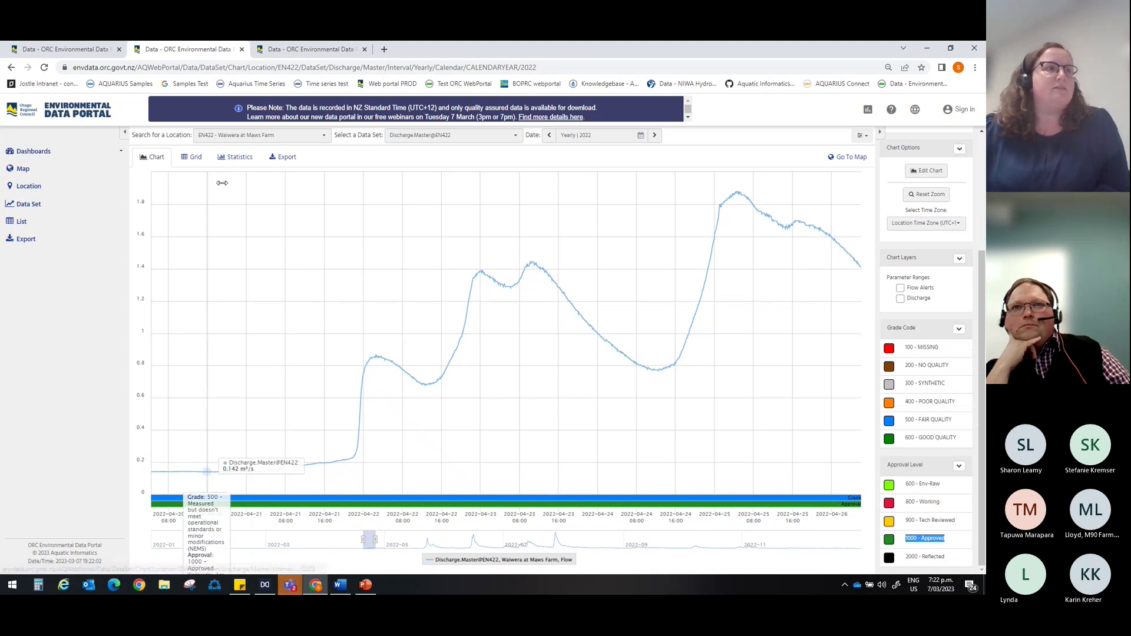
Bring up the data set's export settings, check the date range choices, and set Interval/Points to Daily.
{"action": "left_click", "coordinate": [284, 159]}
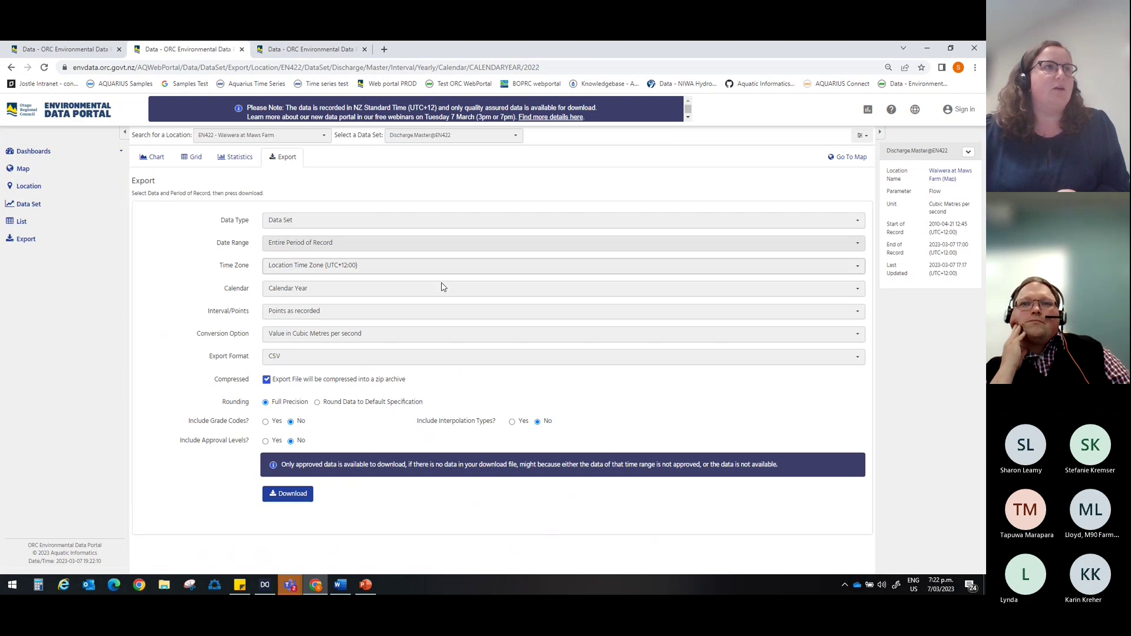
{"action": "left_click", "coordinate": [346, 244]}
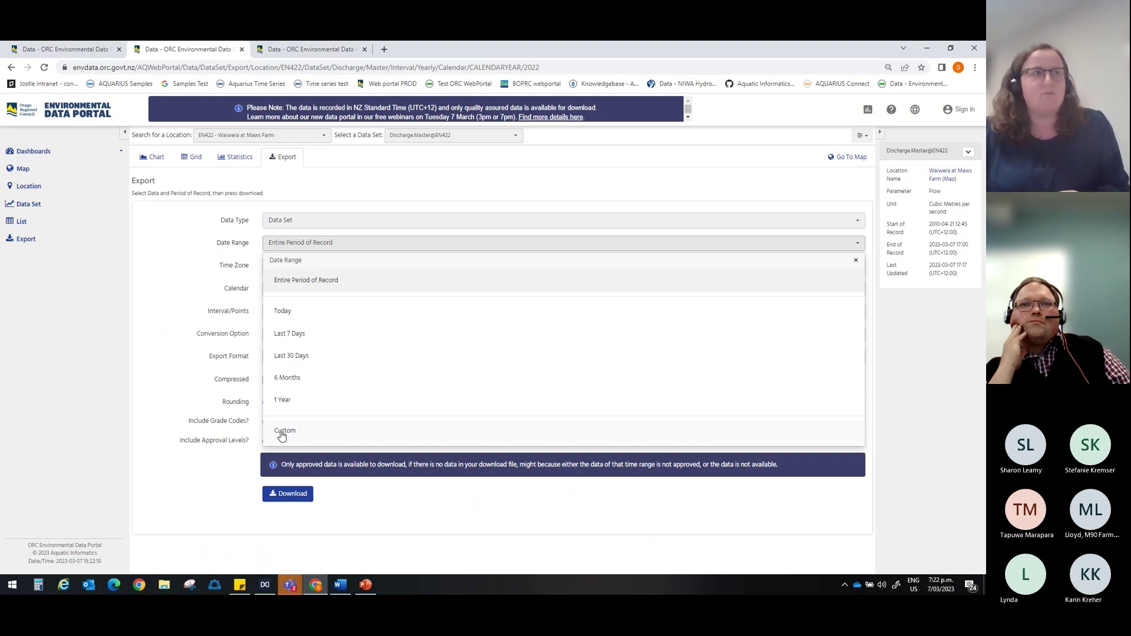
{"action": "left_click", "coordinate": [200, 293]}
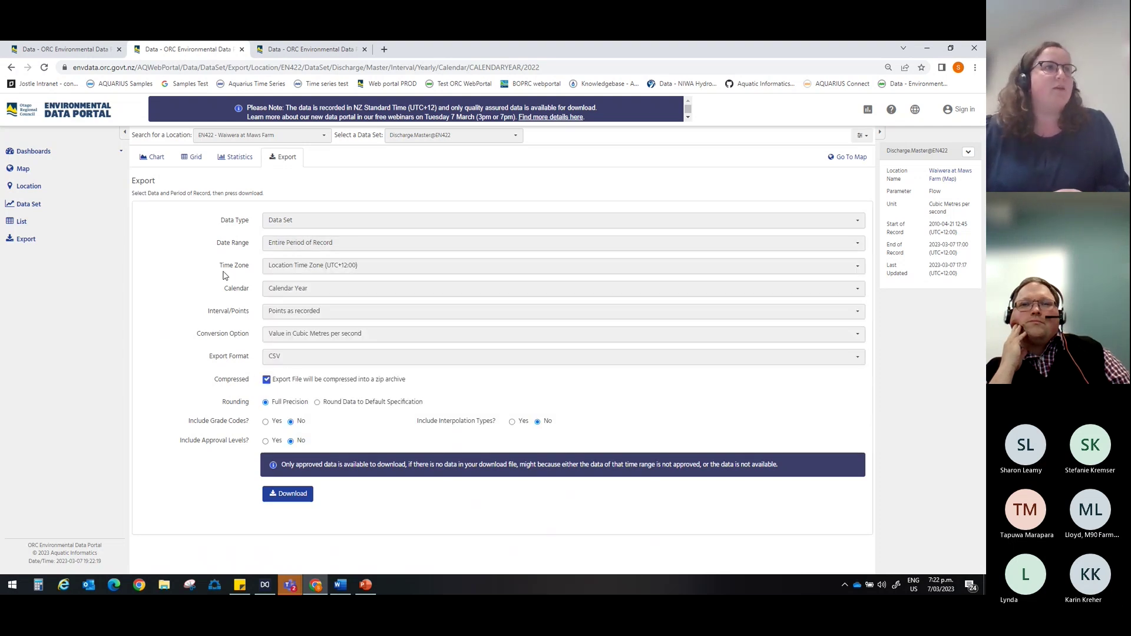
{"action": "left_click", "coordinate": [436, 317]}
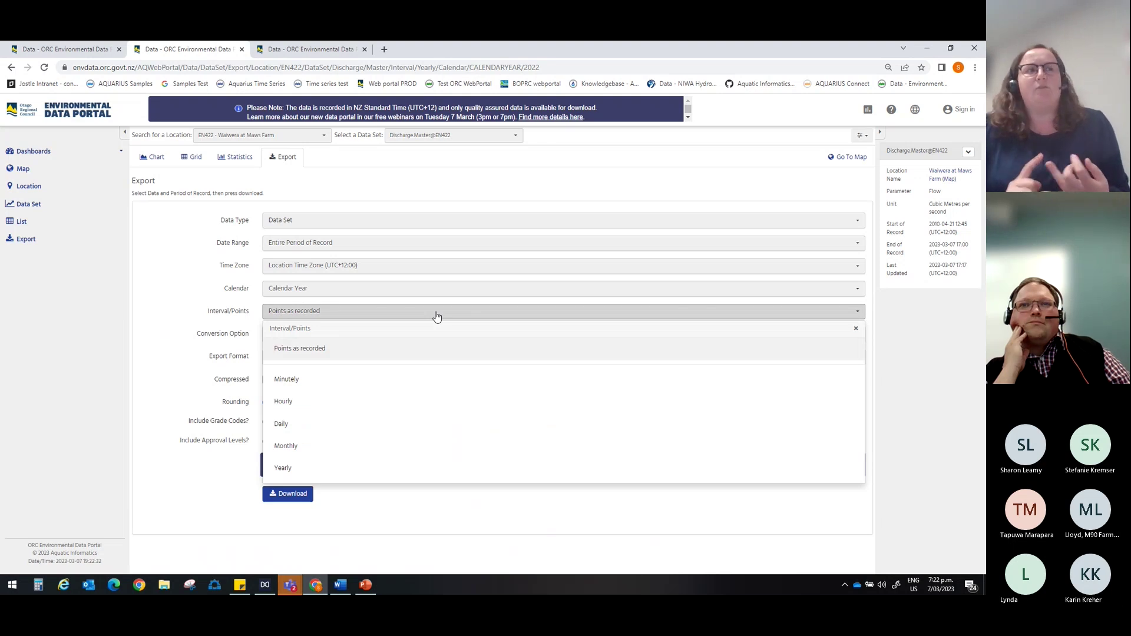
{"action": "left_click", "coordinate": [446, 428]}
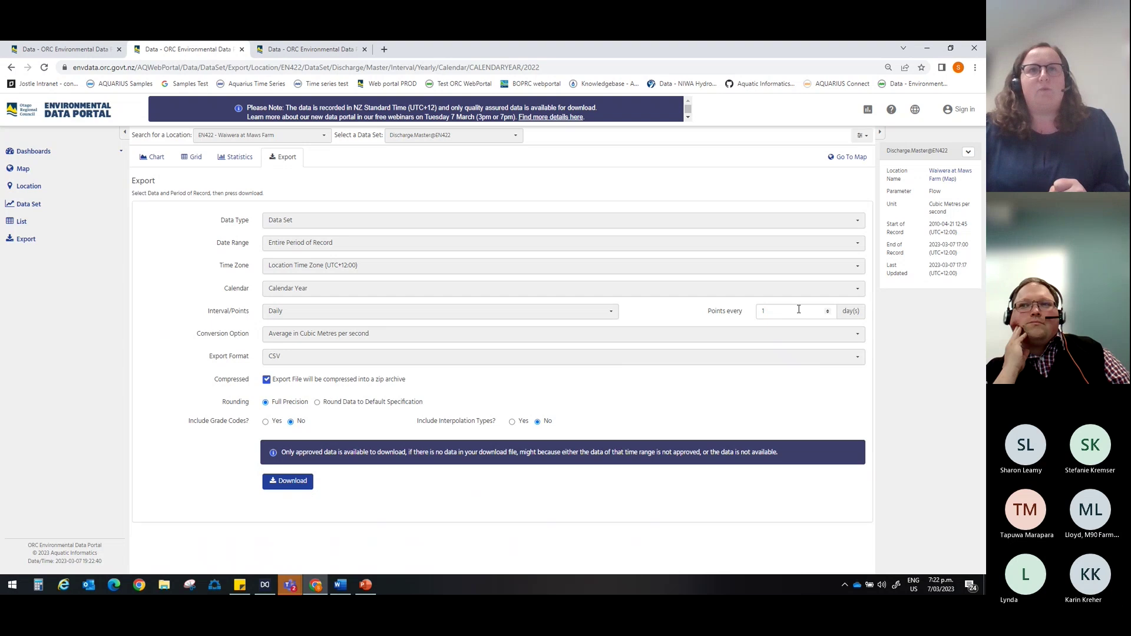
Review the available conversion options and export formats, leaving both settings as they are.
{"action": "left_click", "coordinate": [327, 335]}
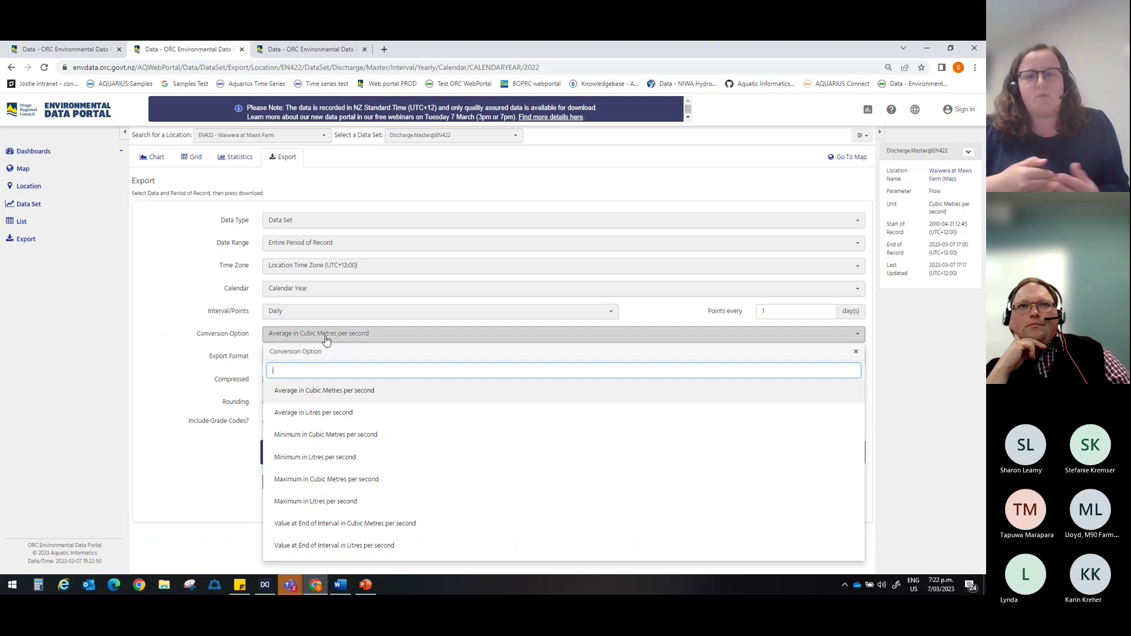
{"action": "left_click", "coordinate": [228, 334]}
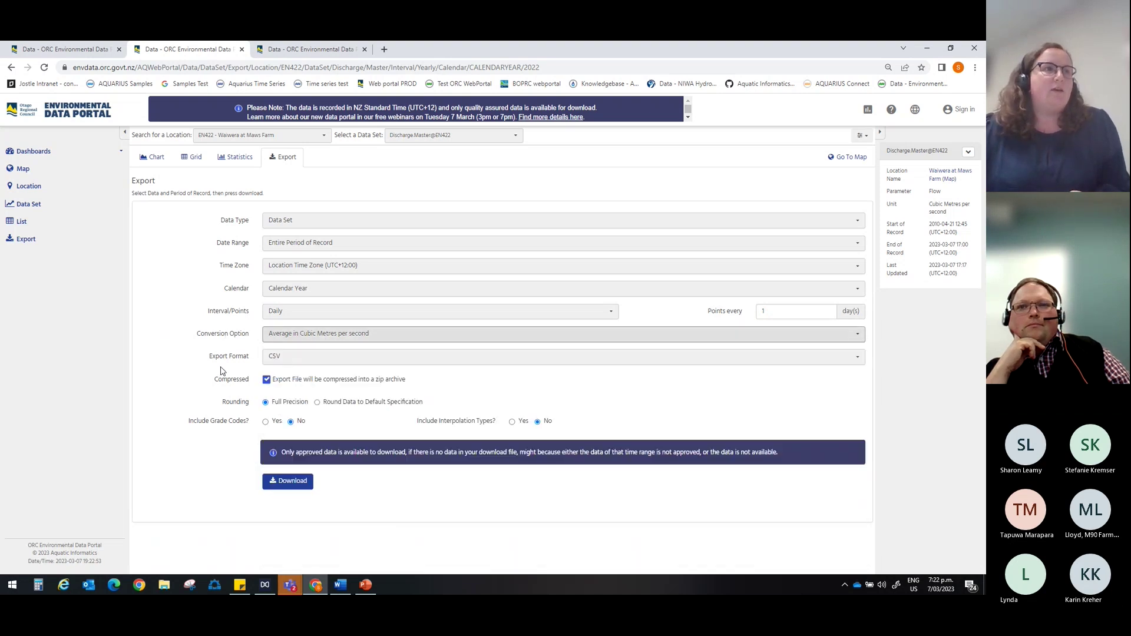
{"action": "left_click", "coordinate": [285, 358]}
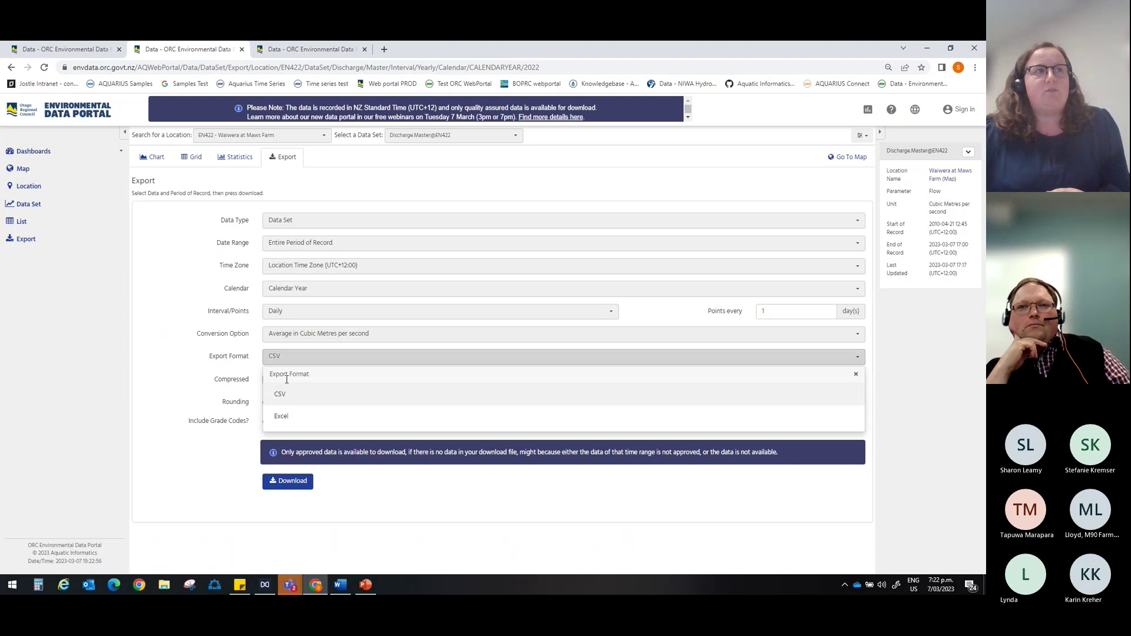
{"action": "left_click", "coordinate": [215, 382]}
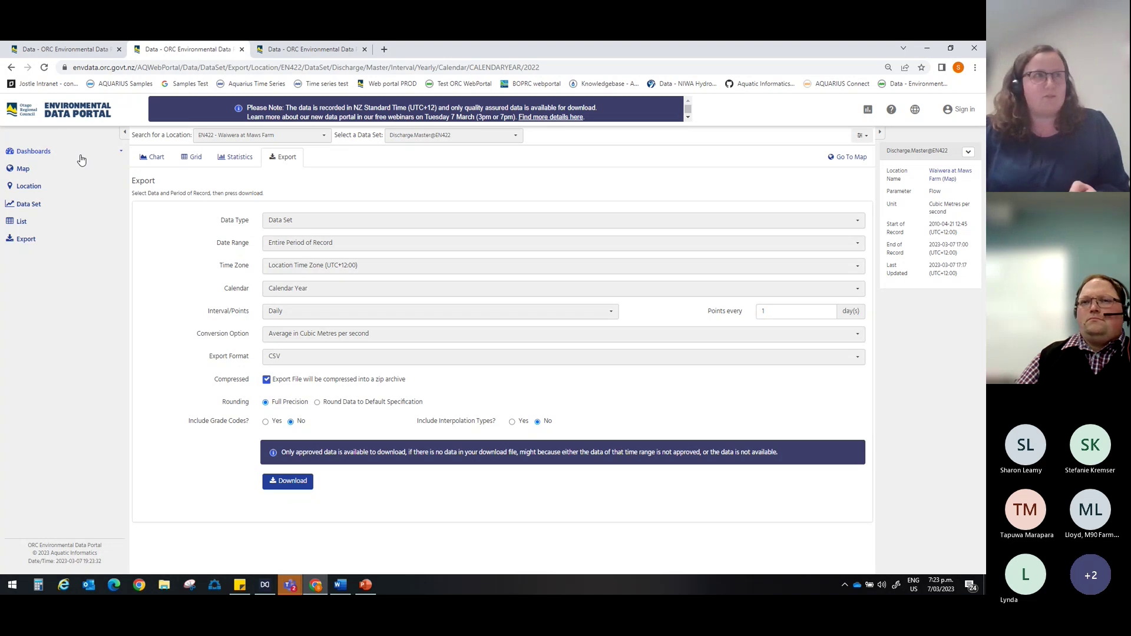
Bring up the Welcome dashboard and review its training video, contact links, disclaimer and useful links.
{"action": "left_click", "coordinate": [57, 153]}
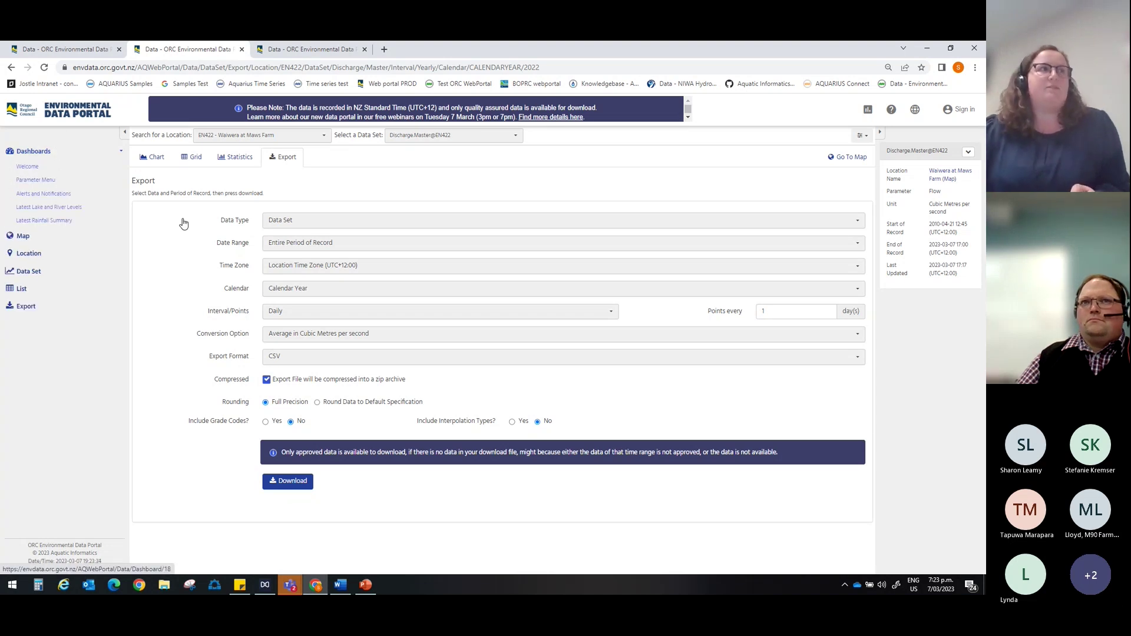
{"action": "scroll", "coordinate": [617, 389], "scroll_direction": "down", "scroll_amount": 4}
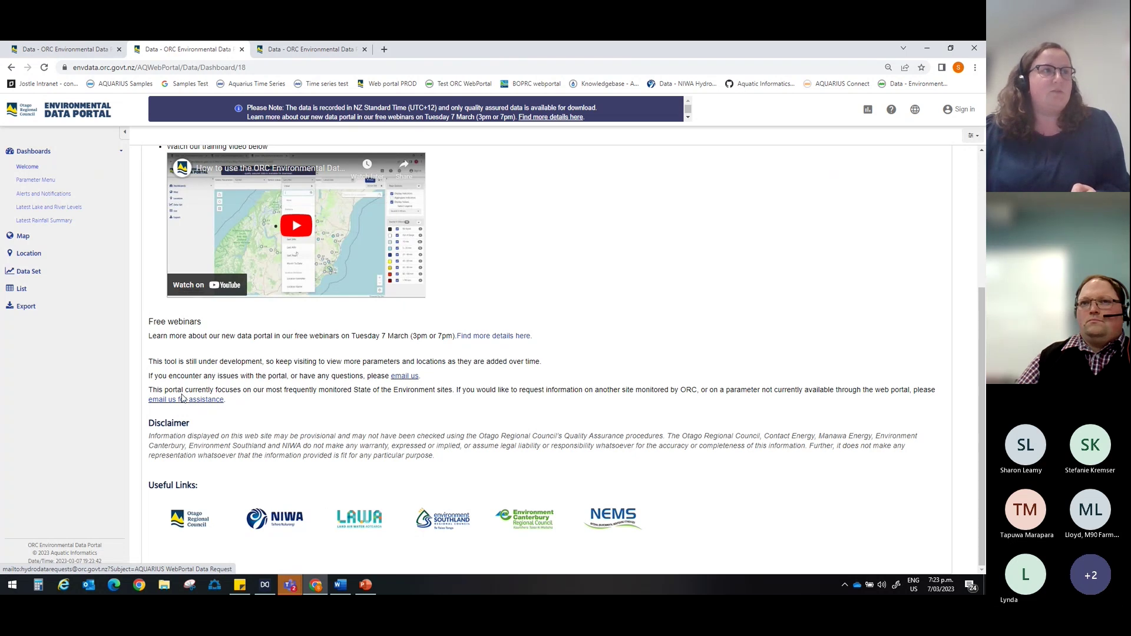
{"action": "scroll", "coordinate": [577, 392], "scroll_direction": "up", "scroll_amount": 1}
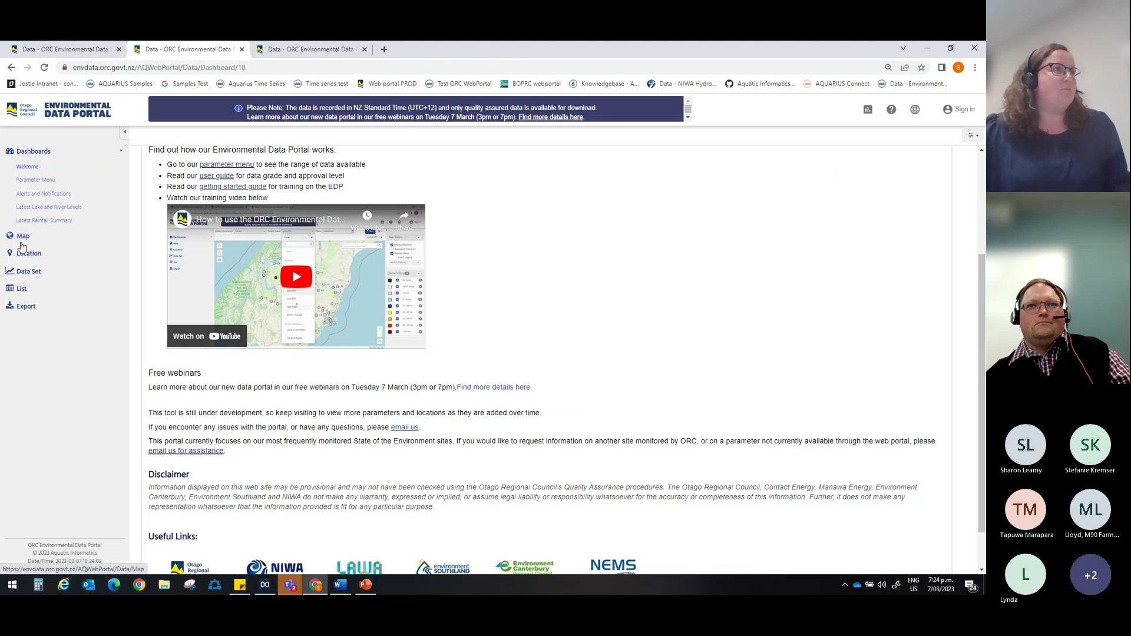
Open the Parameter Menu dashboard and view Flow in the map from the Water Quantity Parameters.
{"action": "left_click", "coordinate": [250, 166]}
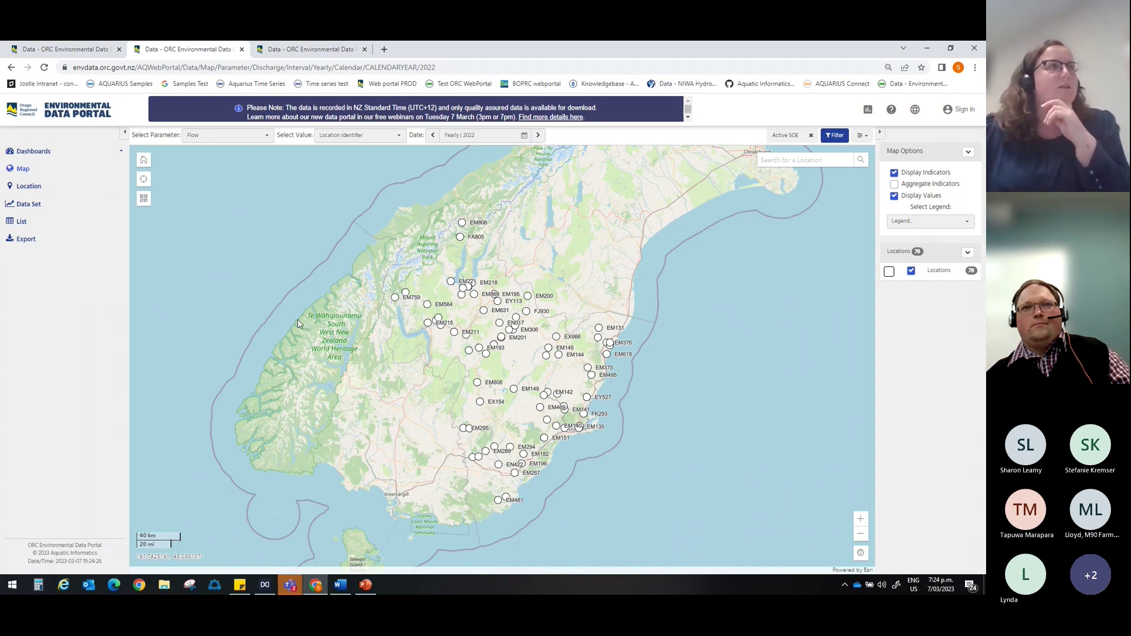
{"action": "left_click", "coordinate": [44, 152]}
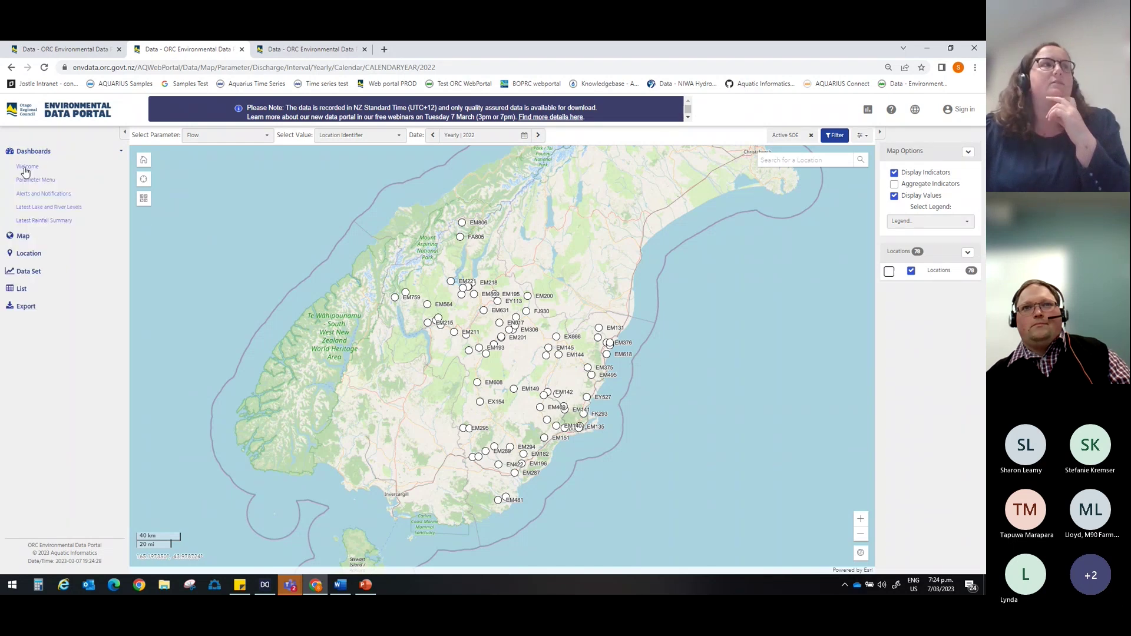
{"action": "left_click", "coordinate": [24, 169]}
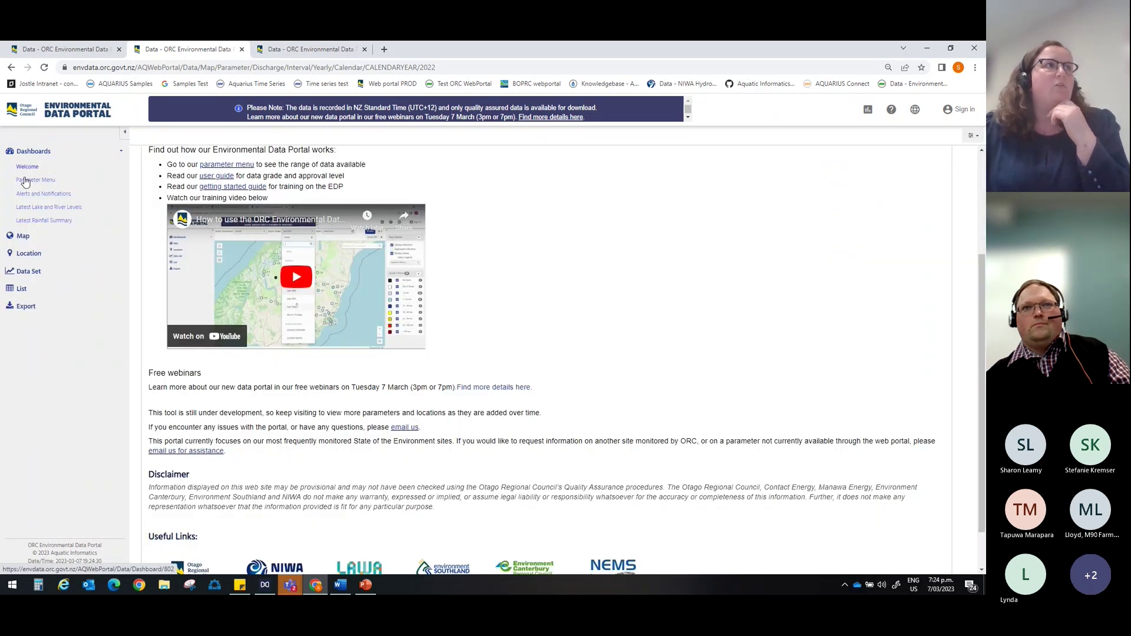
{"action": "left_click", "coordinate": [26, 181]}
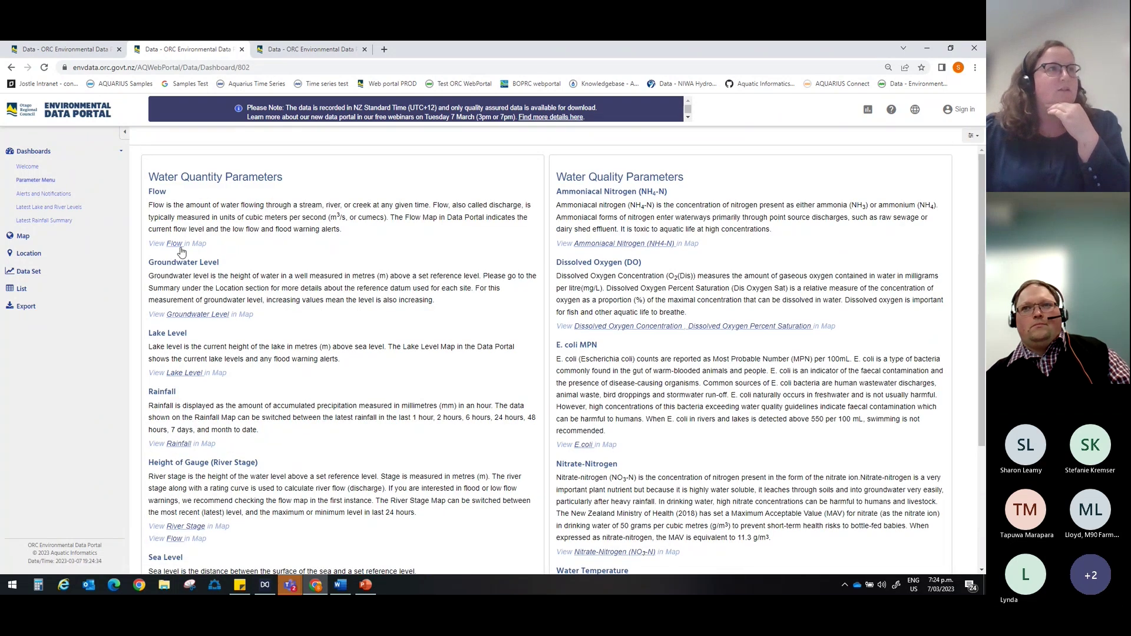
{"action": "left_click", "coordinate": [173, 246]}
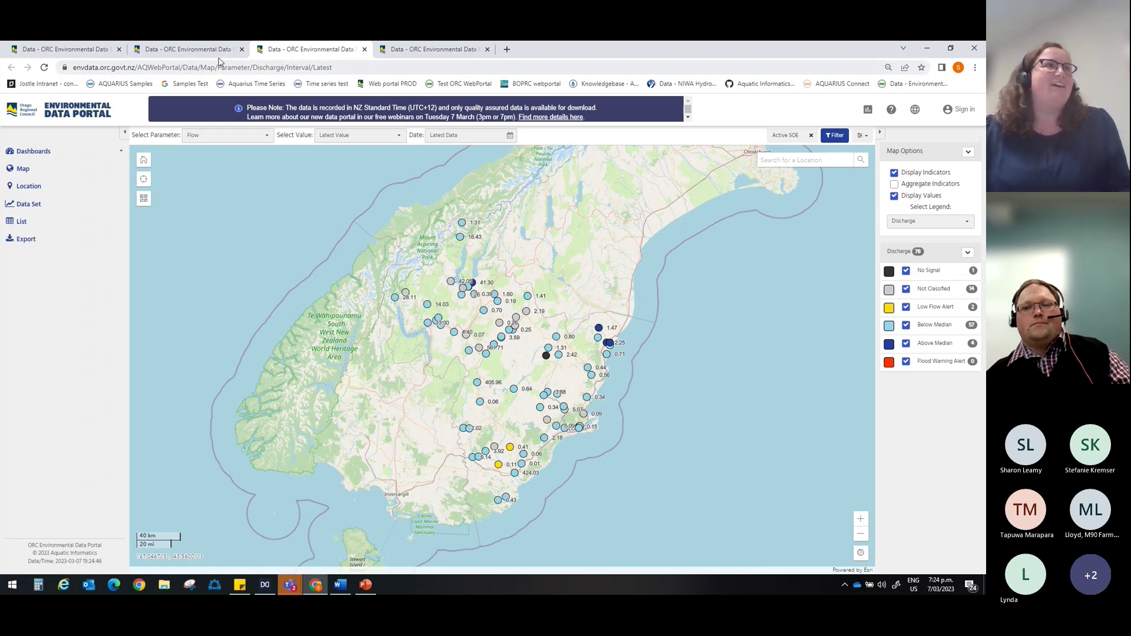
Compare the parameter choices available on the Flow map with the water quantity and quality descriptions in the Parameter Menu.
{"action": "left_click", "coordinate": [188, 50]}
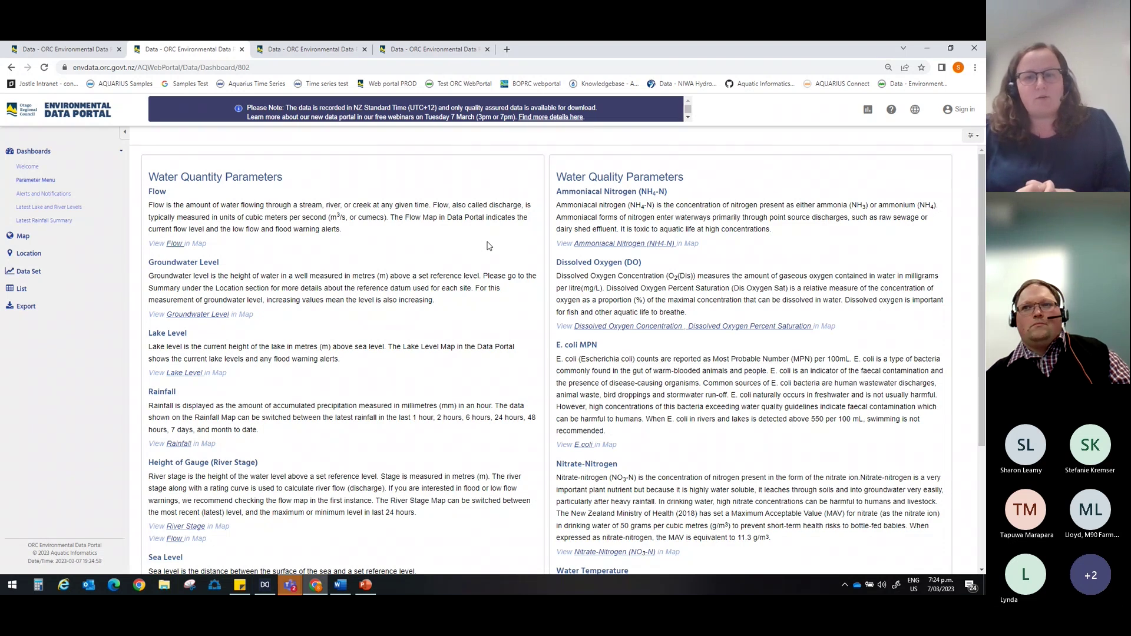
{"action": "left_click", "coordinate": [295, 48]}
{"action": "left_click", "coordinate": [253, 138]}
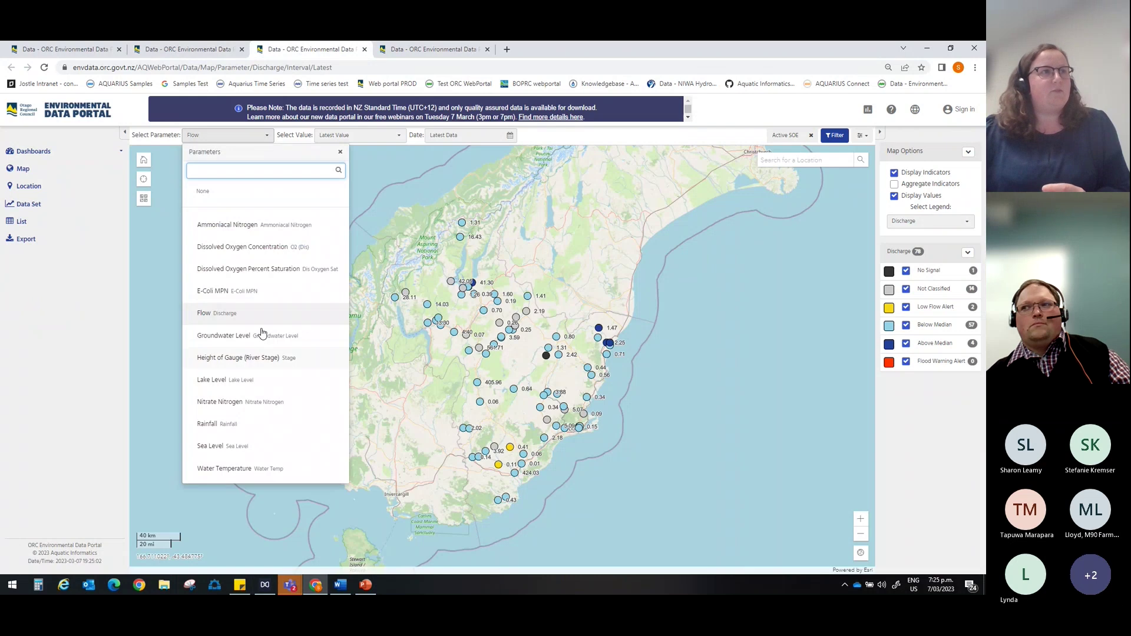
{"action": "left_click", "coordinate": [201, 49]}
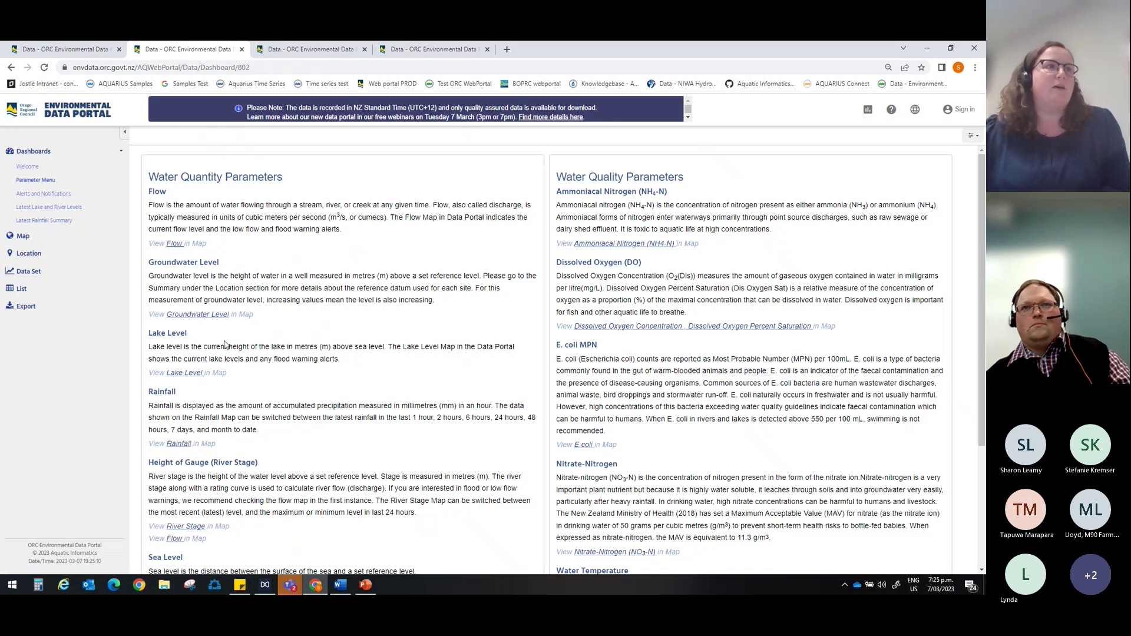
{"action": "scroll", "coordinate": [659, 367], "scroll_direction": "down", "scroll_amount": 2}
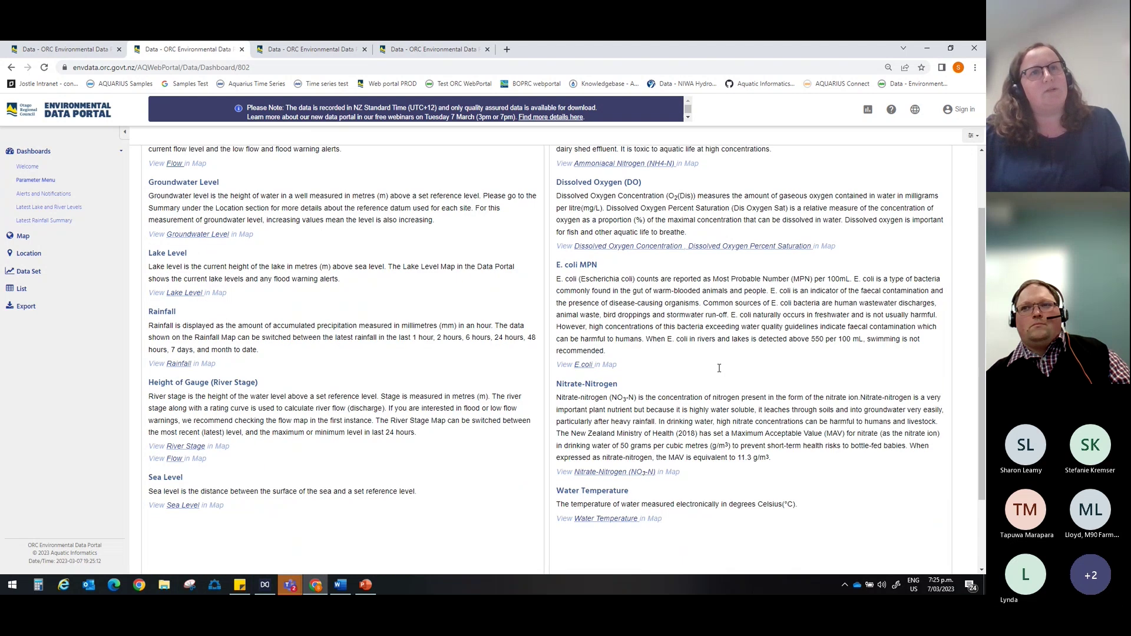
{"action": "scroll", "coordinate": [354, 330], "scroll_direction": "up", "scroll_amount": 2}
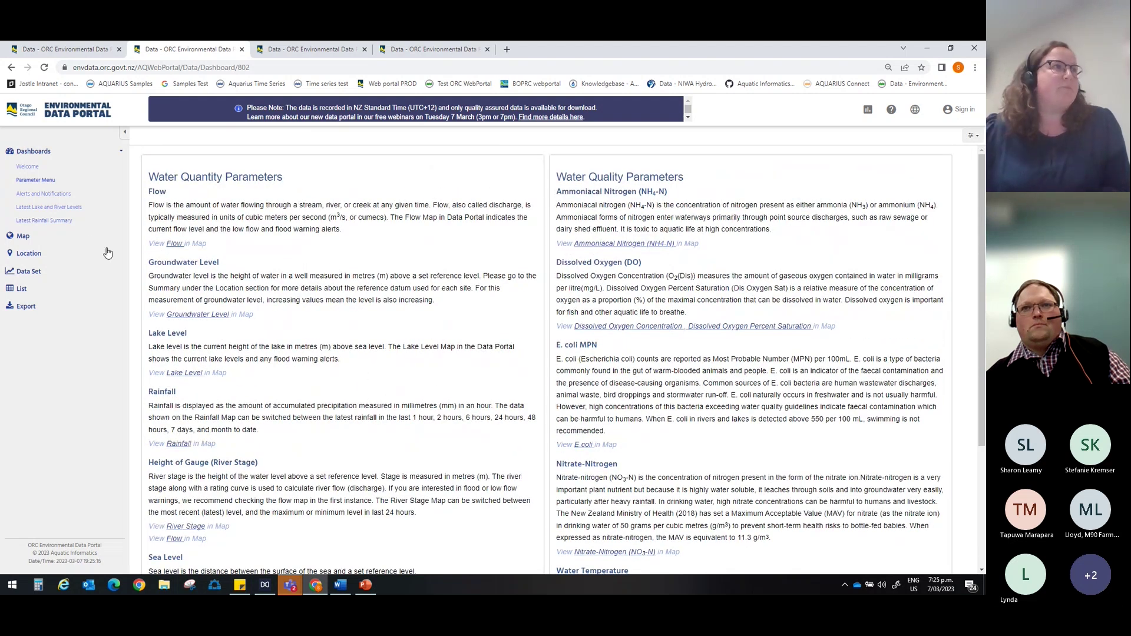
Show the Latest Lake and River Levels dashboard and open the Kawarau at Frankton site from it.
{"action": "left_click", "coordinate": [46, 212]}
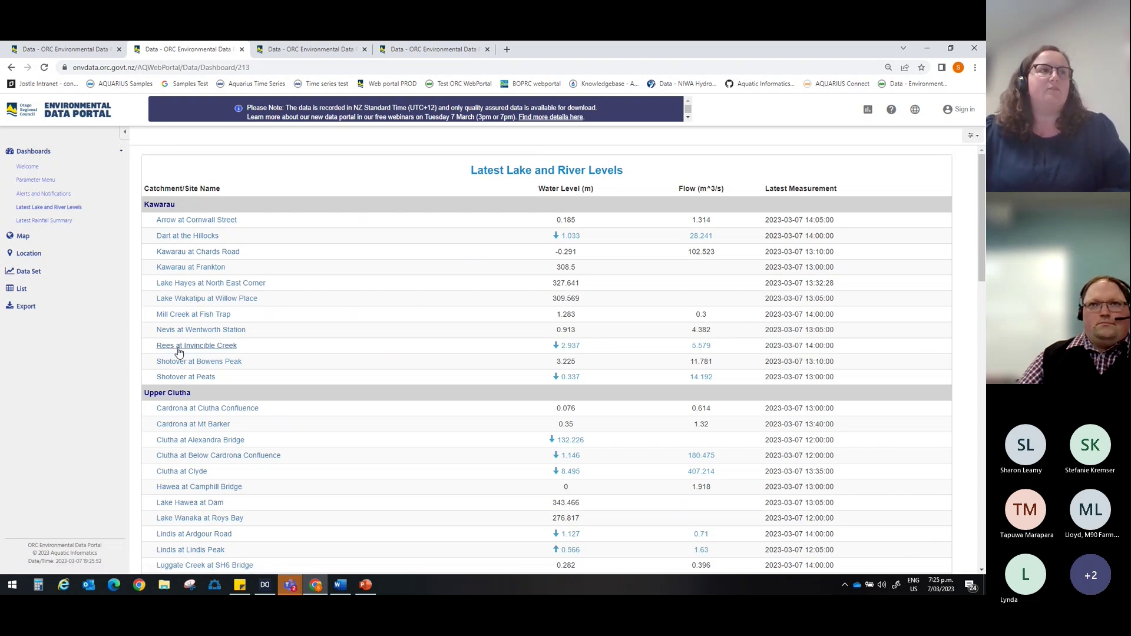
{"action": "left_click", "coordinate": [177, 266]}
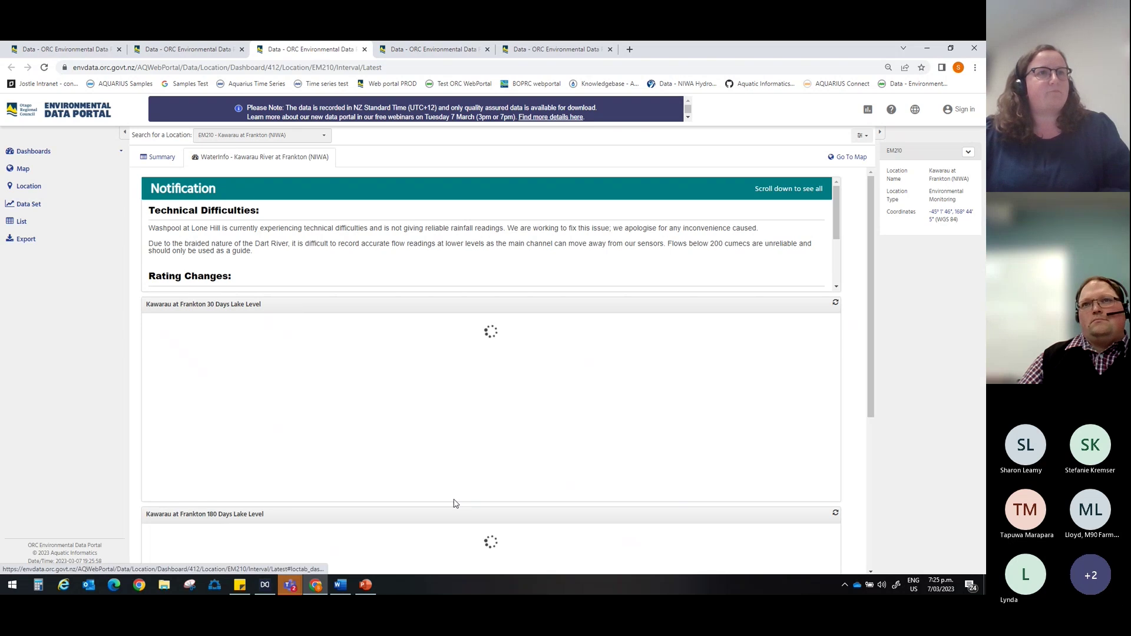
Return to the dashboards and look through the Latest Rainfall Summary for the different catchments.
{"action": "left_click", "coordinate": [204, 47]}
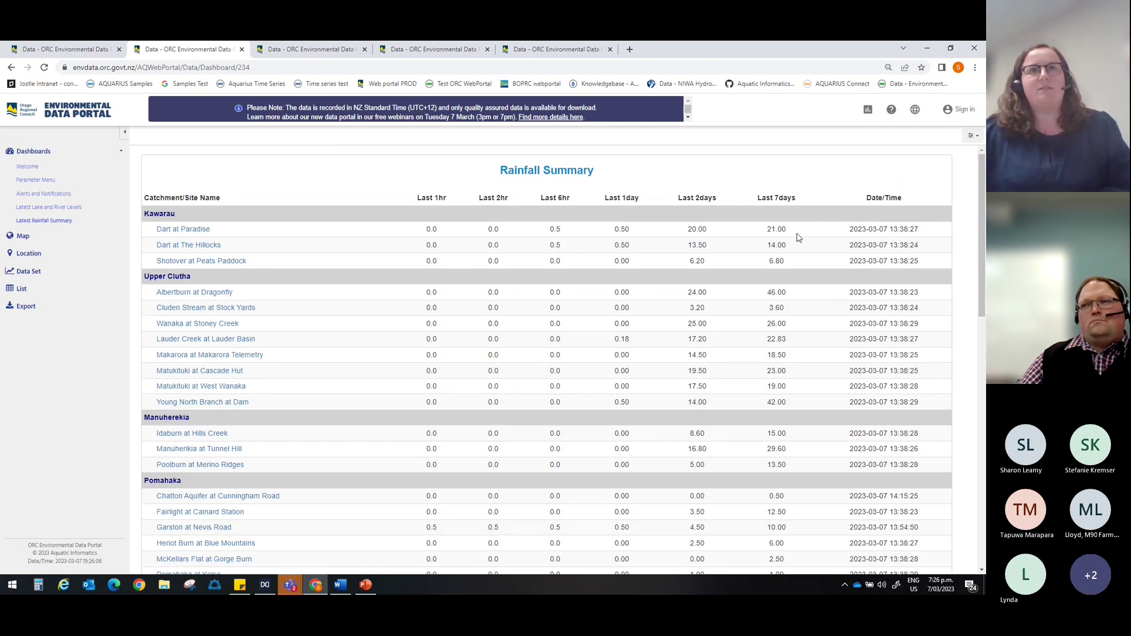
{"action": "scroll", "coordinate": [813, 230], "scroll_direction": "down", "scroll_amount": 5}
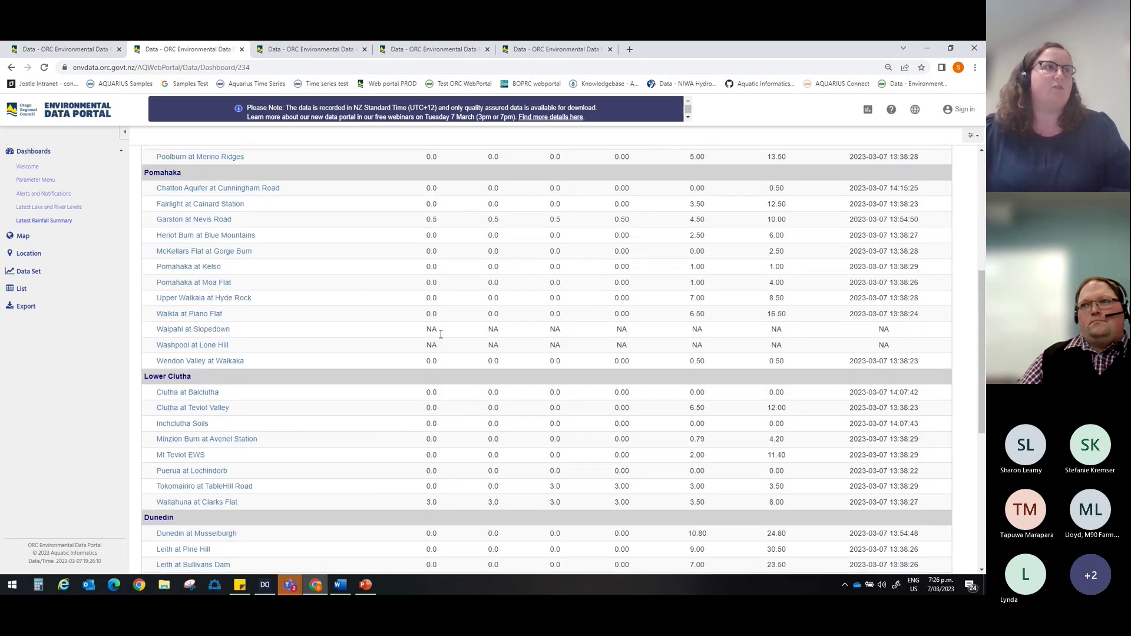
{"action": "scroll", "coordinate": [442, 332], "scroll_direction": "up", "scroll_amount": 3}
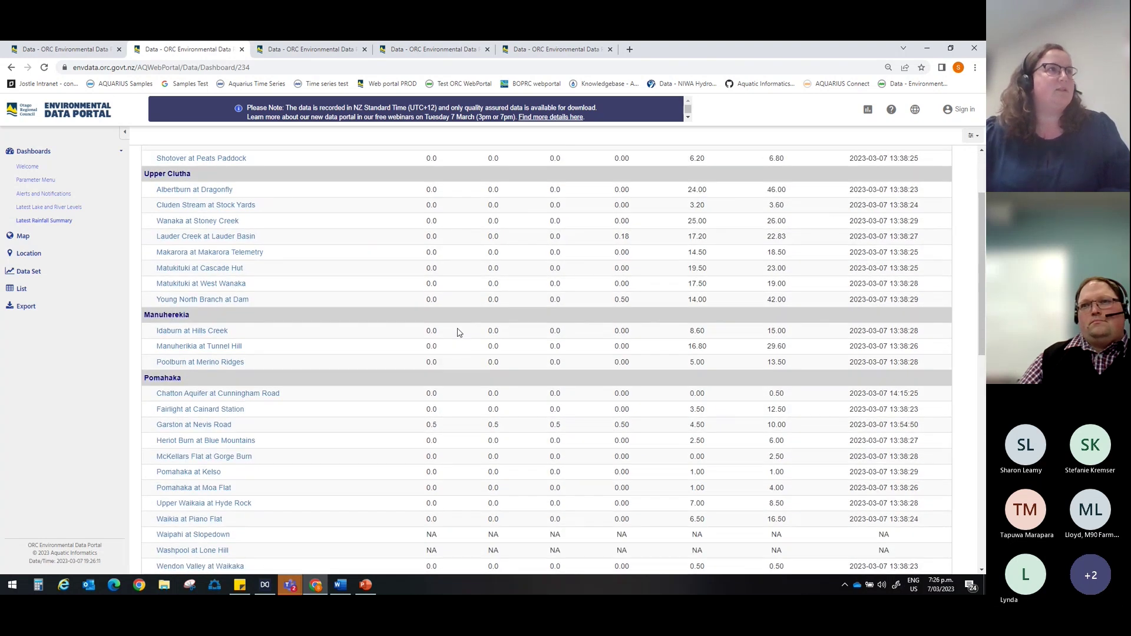
Go back to the Welcome dashboard and review its quick links, portal guides, free webinars and contact information.
{"action": "left_click", "coordinate": [28, 167]}
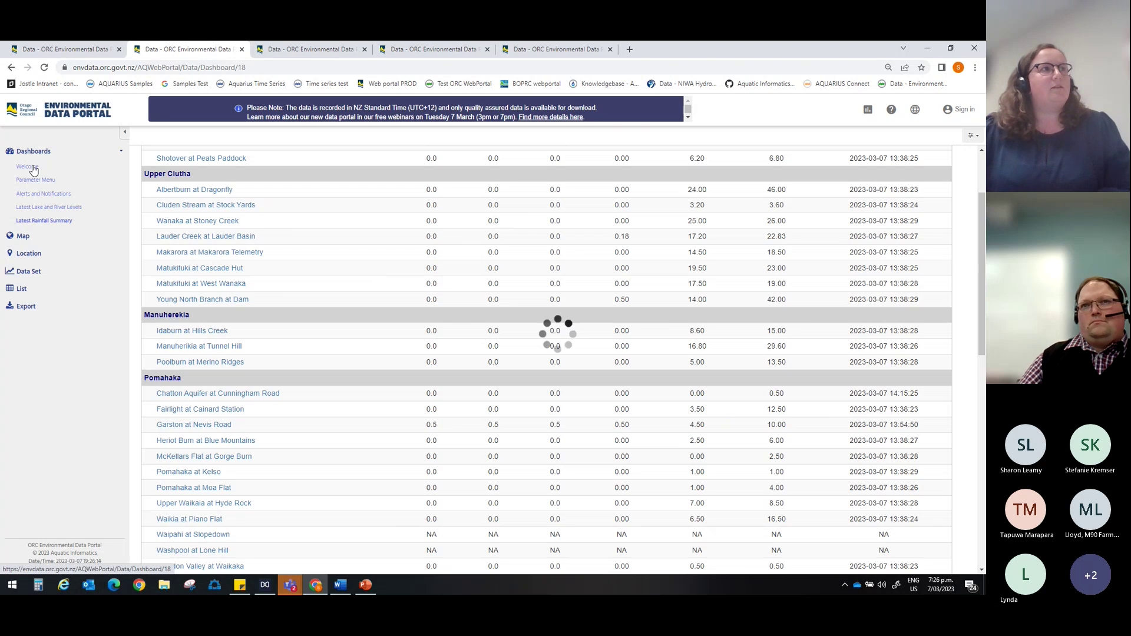
{"action": "scroll", "coordinate": [641, 336], "scroll_direction": "down", "scroll_amount": 5}
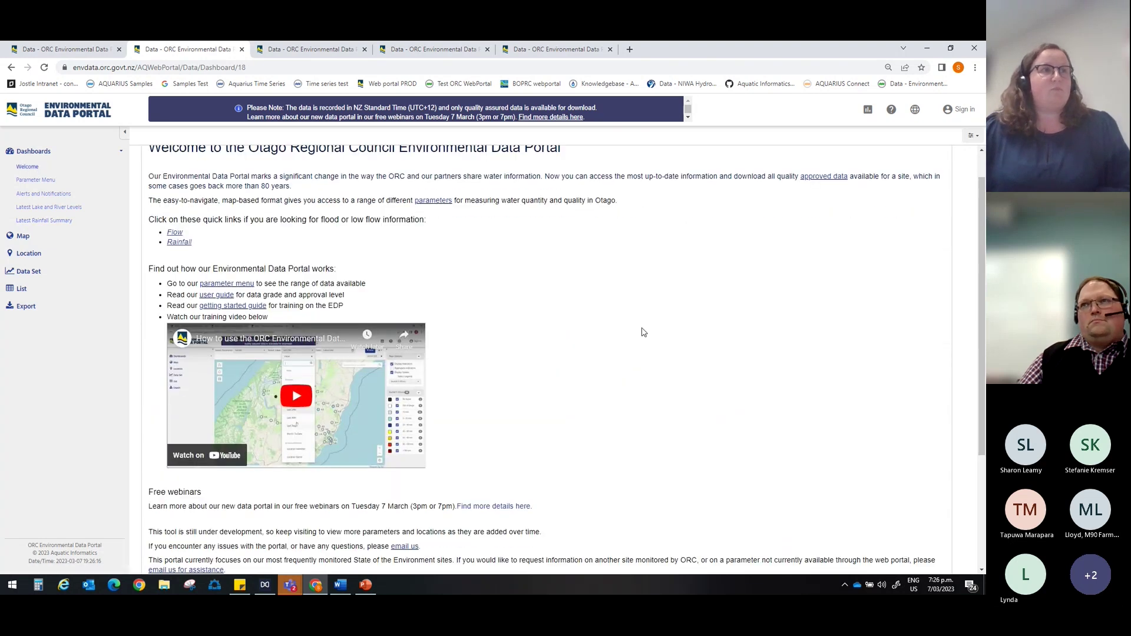
{"action": "scroll", "coordinate": [646, 344], "scroll_direction": "up", "scroll_amount": 5}
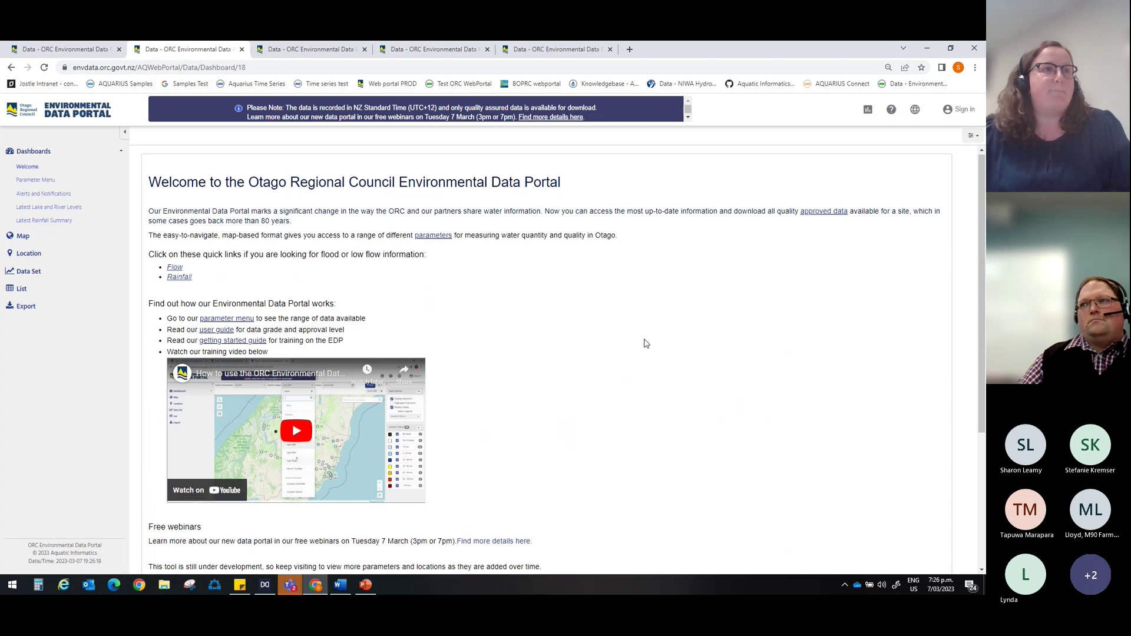
{"action": "scroll", "coordinate": [646, 343], "scroll_direction": "down", "scroll_amount": 3}
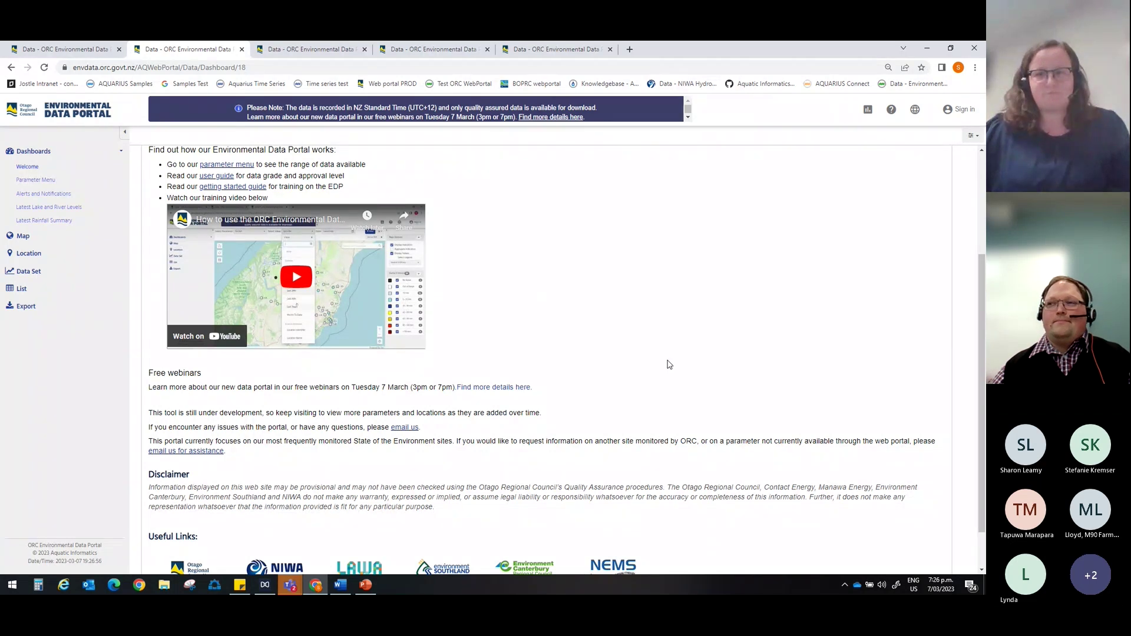
{"action": "scroll", "coordinate": [679, 358], "scroll_direction": "up", "scroll_amount": 1}
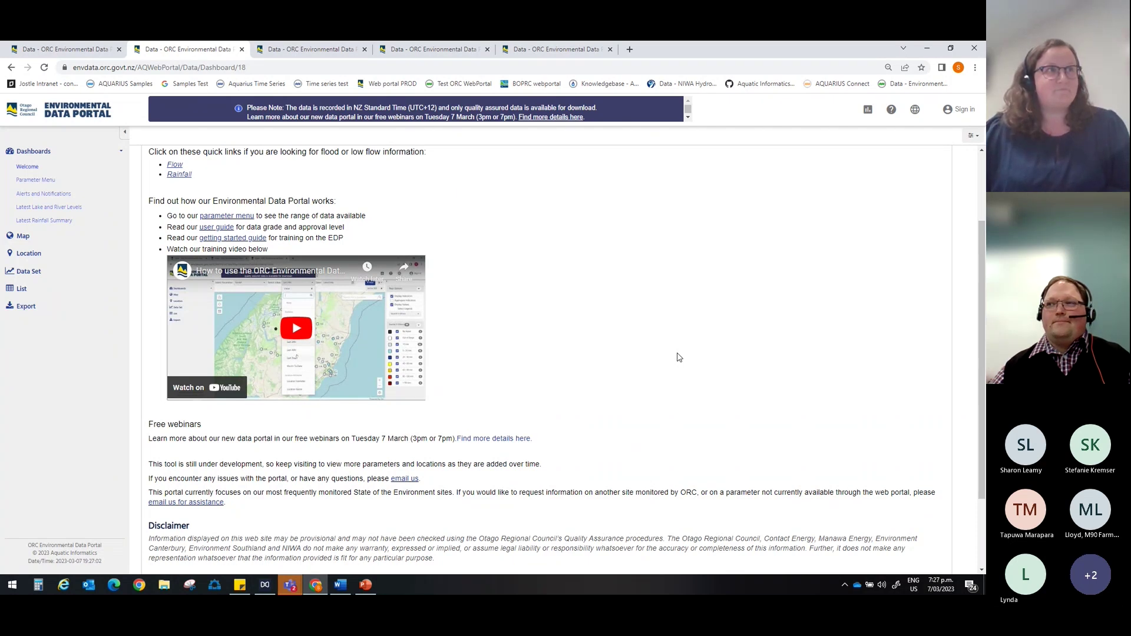
{"action": "scroll", "coordinate": [679, 357], "scroll_direction": "up", "scroll_amount": 2}
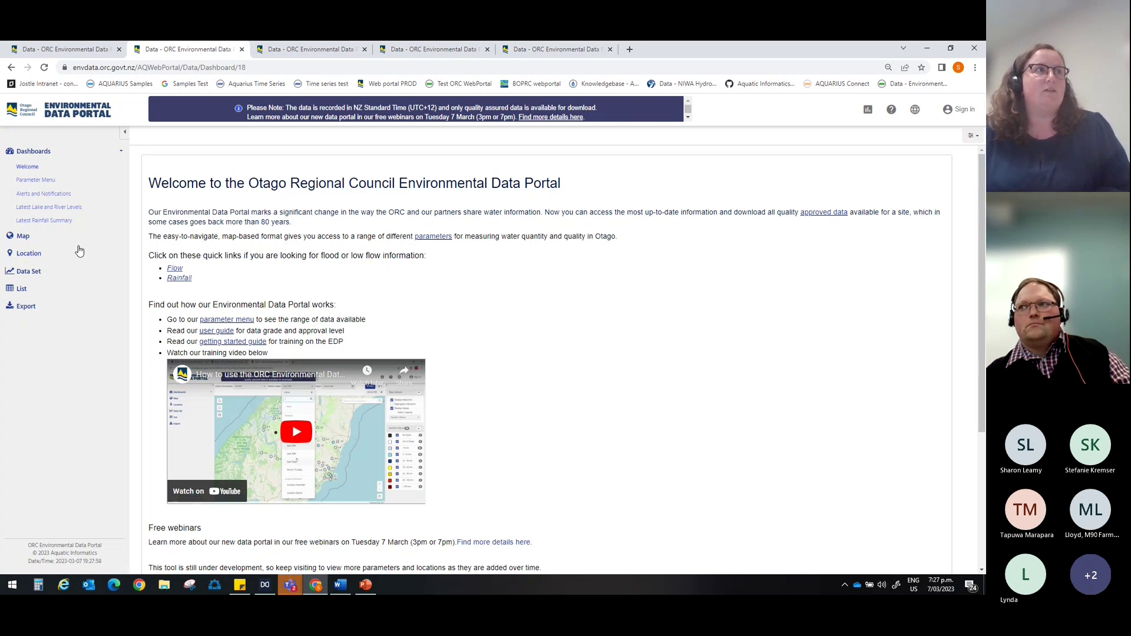
Review the location summary and WaterInfo page for Waiwera at Maws Farm, and return to the map.
{"action": "left_click", "coordinate": [45, 254]}
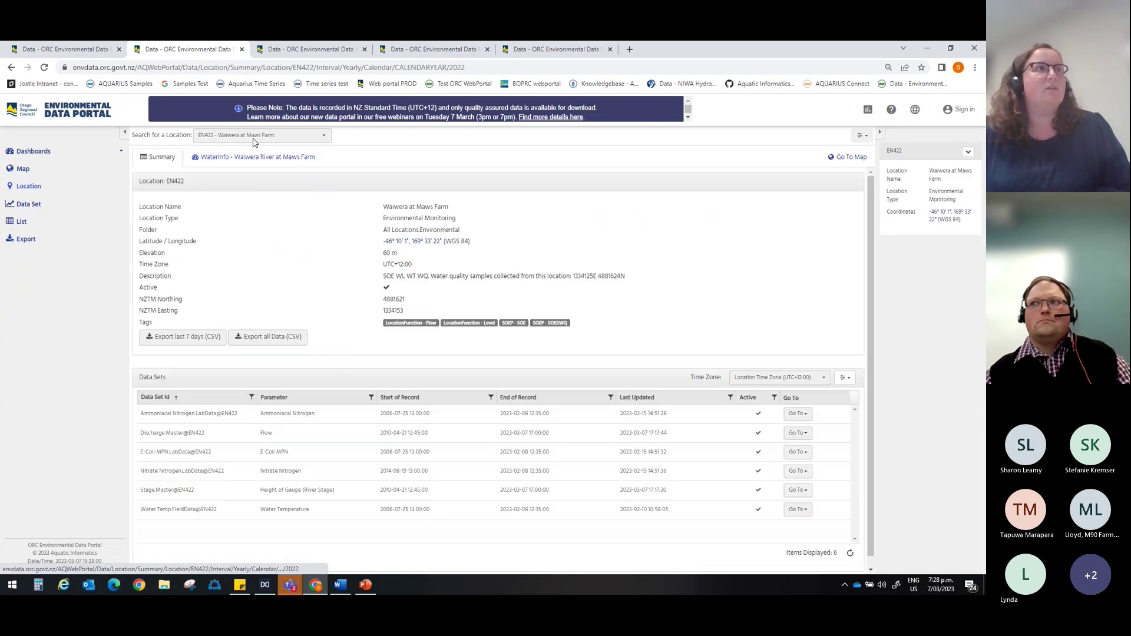
{"action": "left_click", "coordinate": [279, 167]}
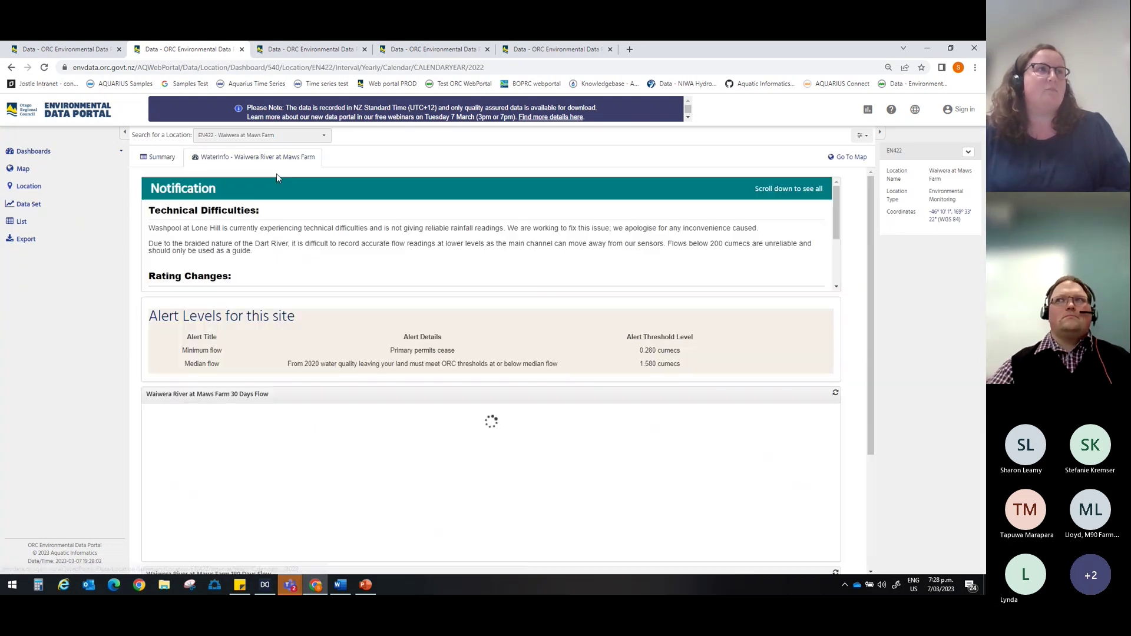
{"action": "left_click", "coordinate": [163, 159]}
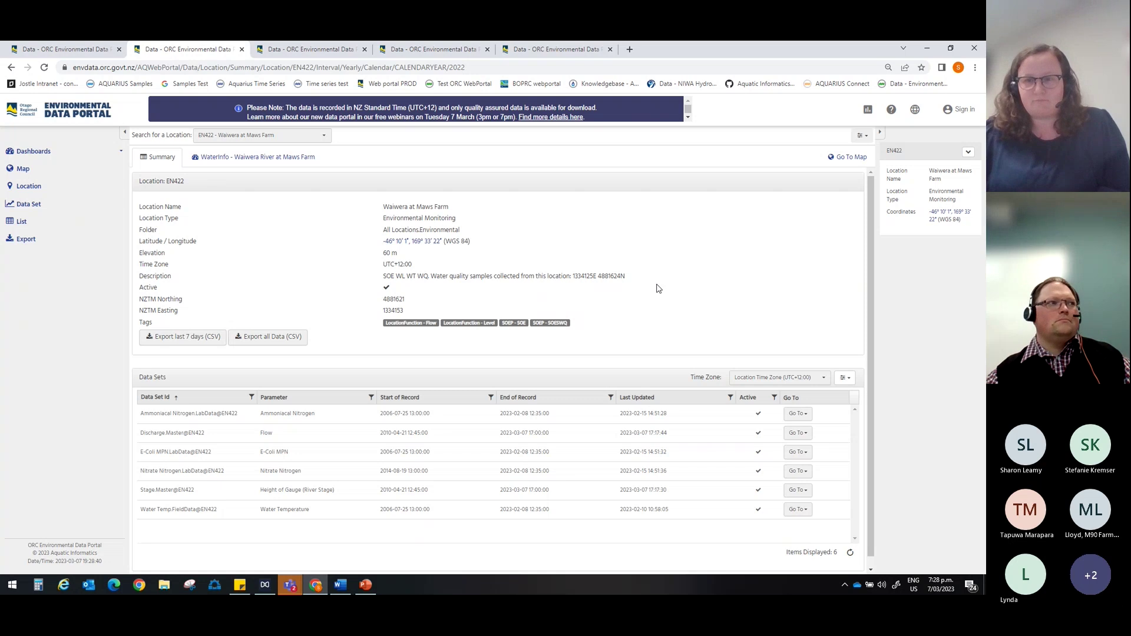
{"action": "left_click", "coordinate": [19, 169]}
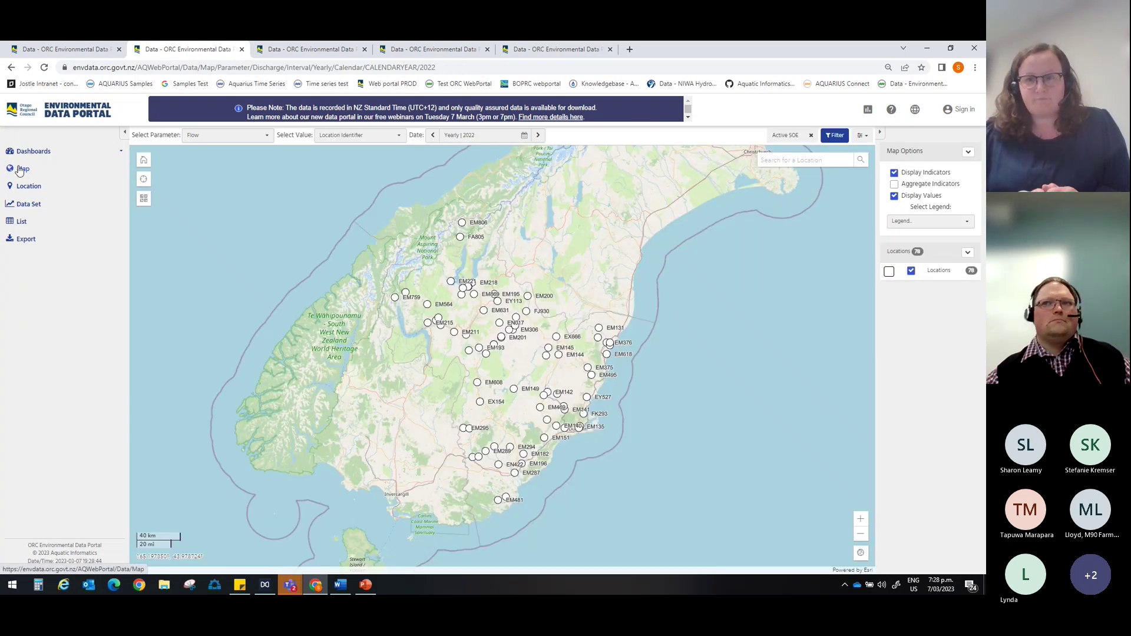